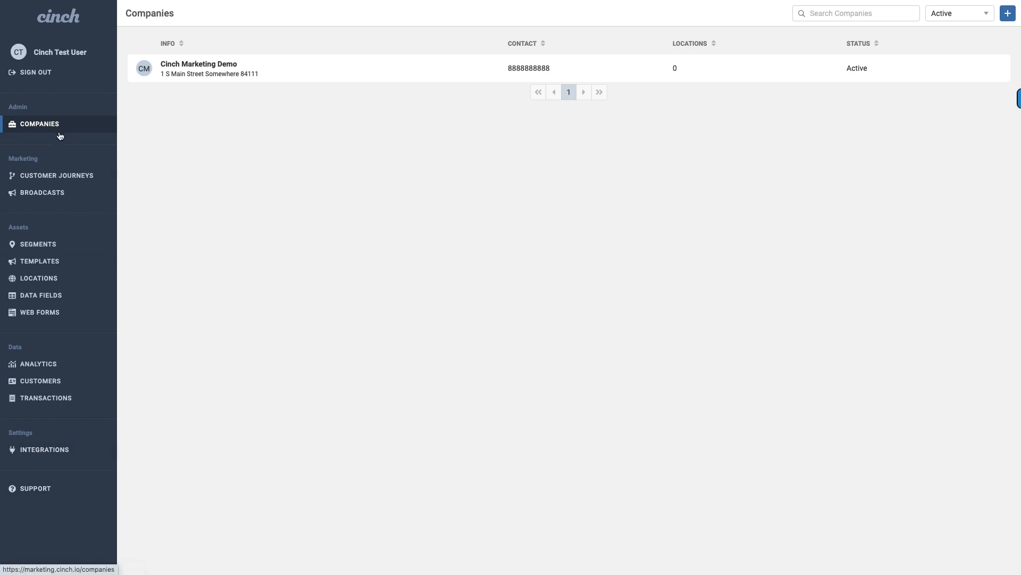
- Create a blank customer journey and name it "Test Name"
{"action": "left_click", "coordinate": [58, 176]}
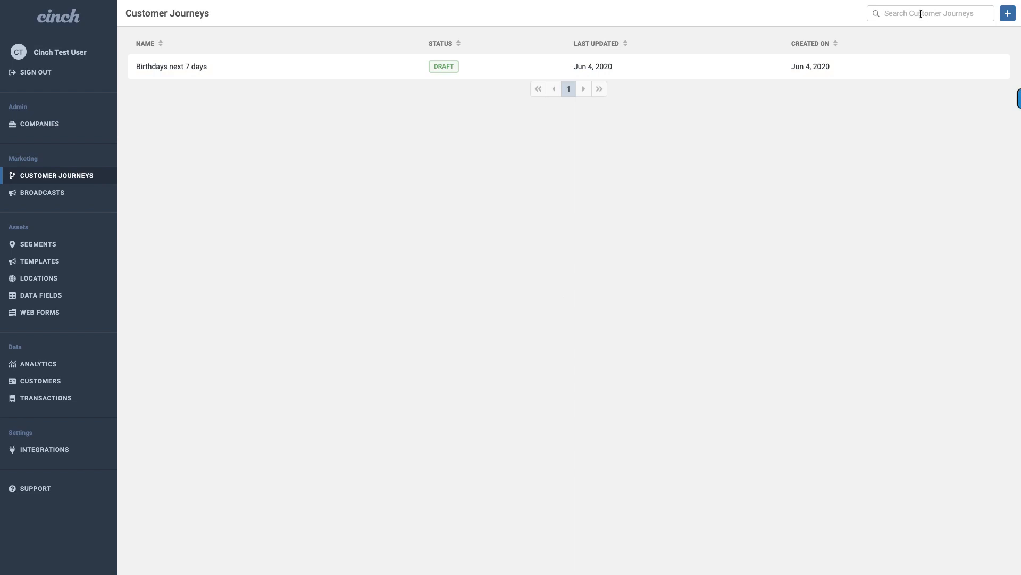
{"action": "left_click", "coordinate": [1008, 16]}
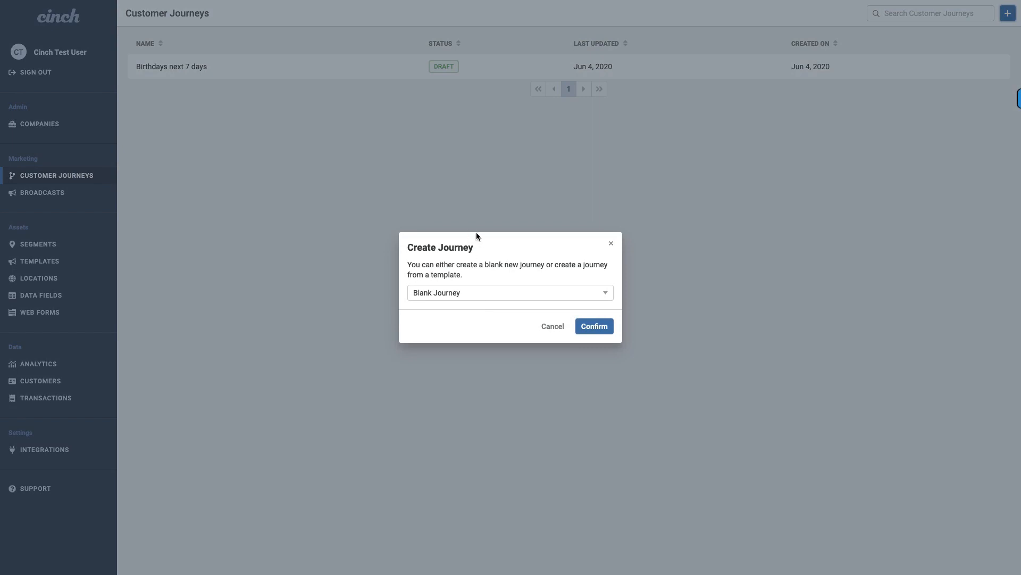
{"action": "left_click", "coordinate": [540, 292]}
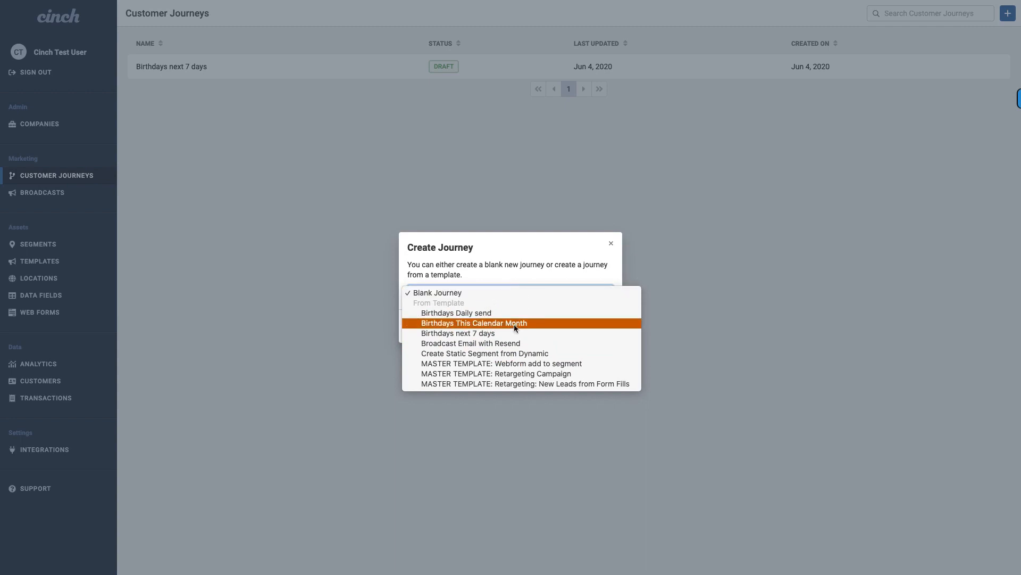
{"action": "left_click", "coordinate": [501, 272]}
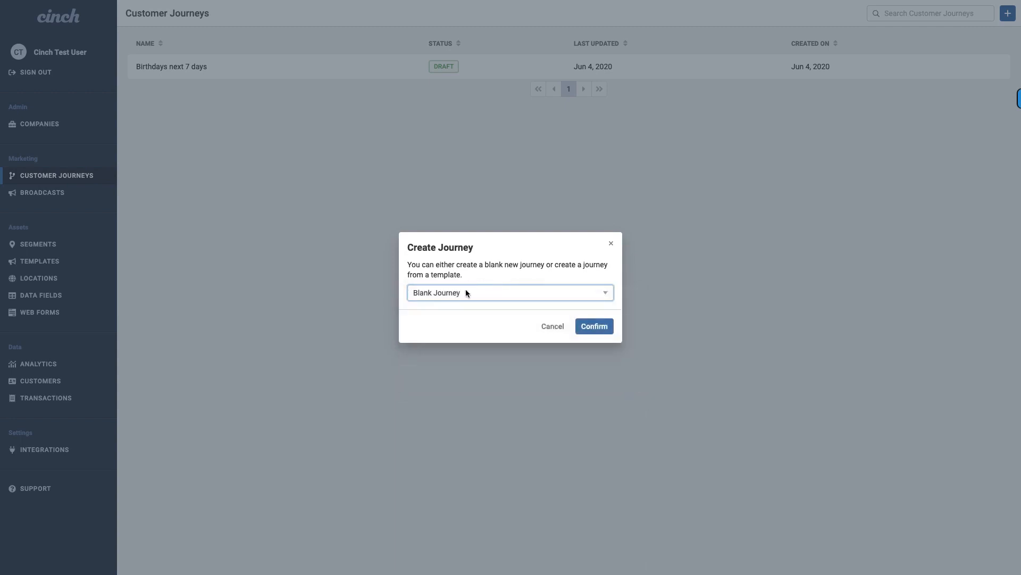
{"action": "left_click", "coordinate": [585, 325]}
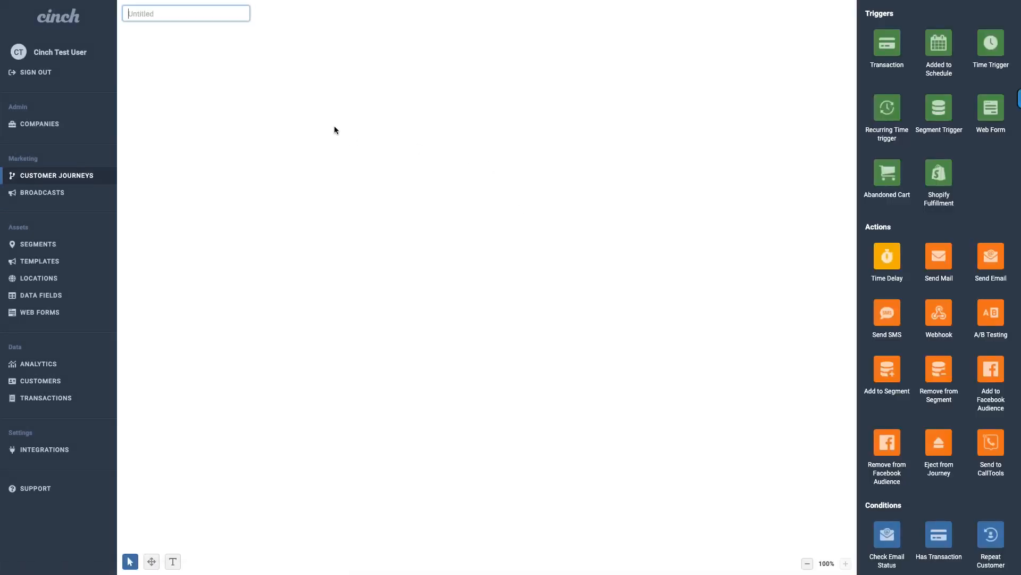
{"action": "type", "text": "Test Name"}
- Place a Transaction trigger at the left side of the journey canvas, adding and deleting a trial Abandoned Cart trigger
{"action": "left_click_drag", "start_coordinate": [892, 57], "coordinate": [508, 244]}
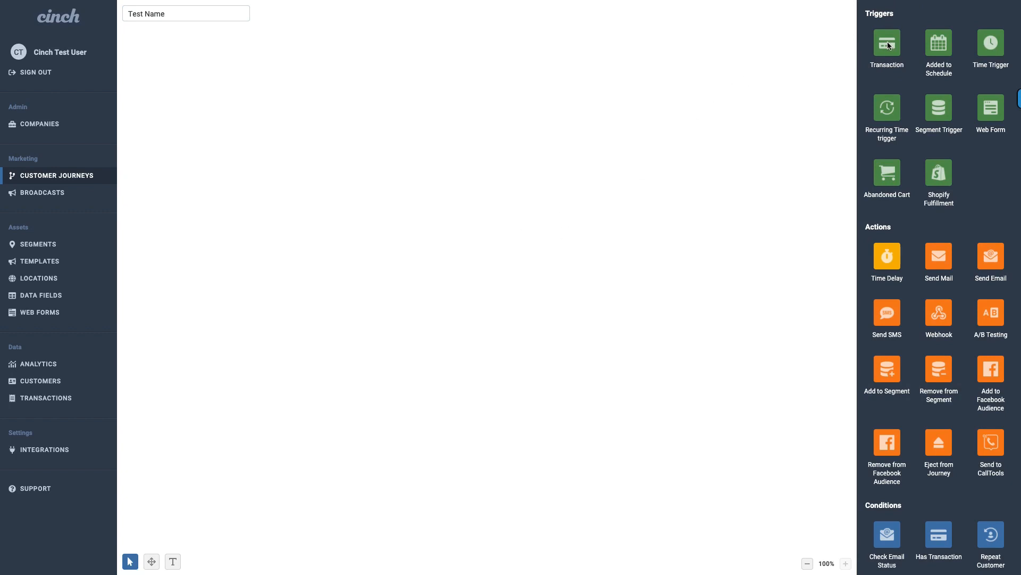
{"action": "left_click_drag", "start_coordinate": [889, 45], "coordinate": [344, 310]}
{"action": "left_click_drag", "start_coordinate": [891, 174], "coordinate": [436, 109]}
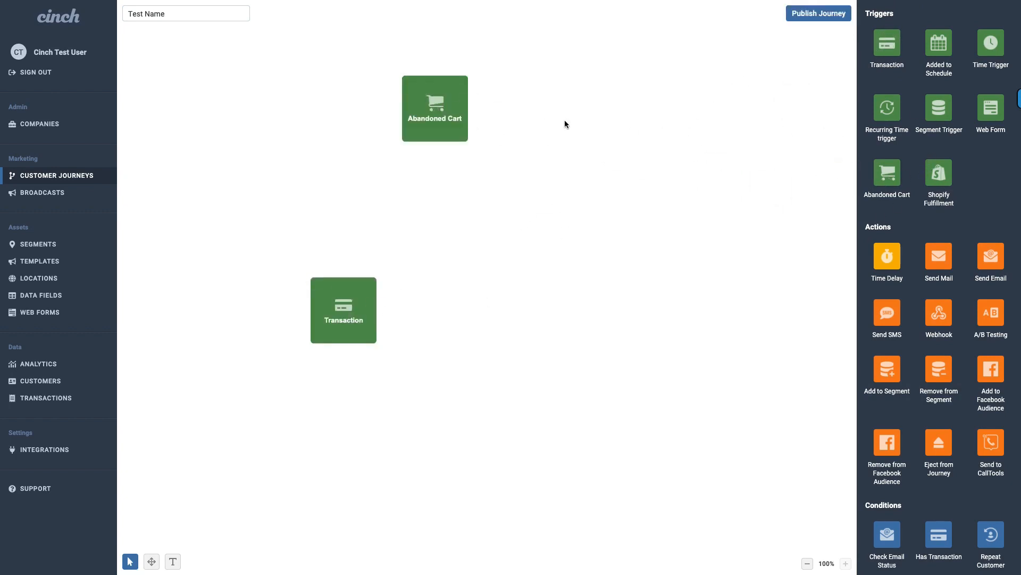
{"action": "left_click", "coordinate": [408, 83]}
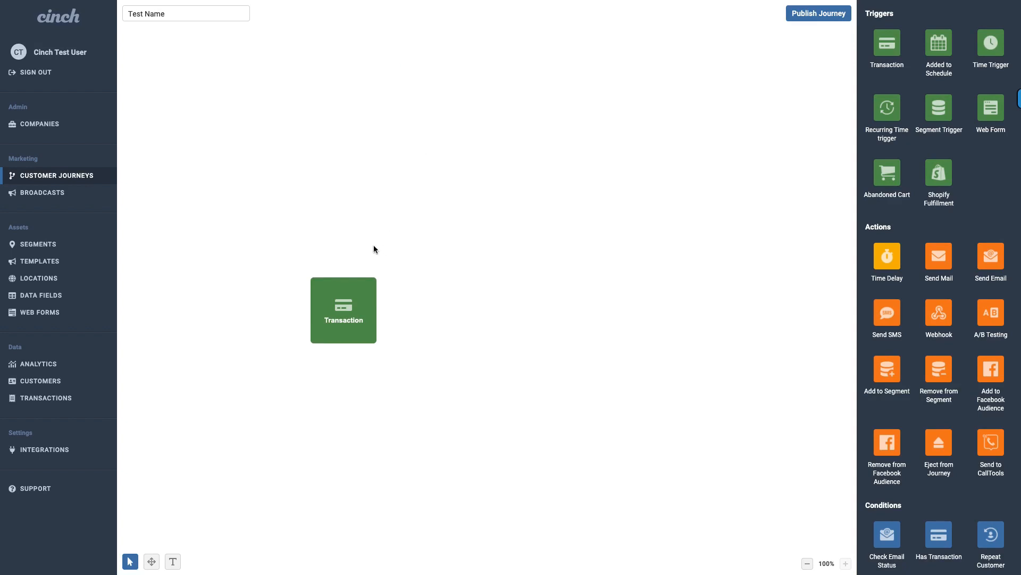
{"action": "left_click_drag", "start_coordinate": [348, 318], "coordinate": [186, 242]}
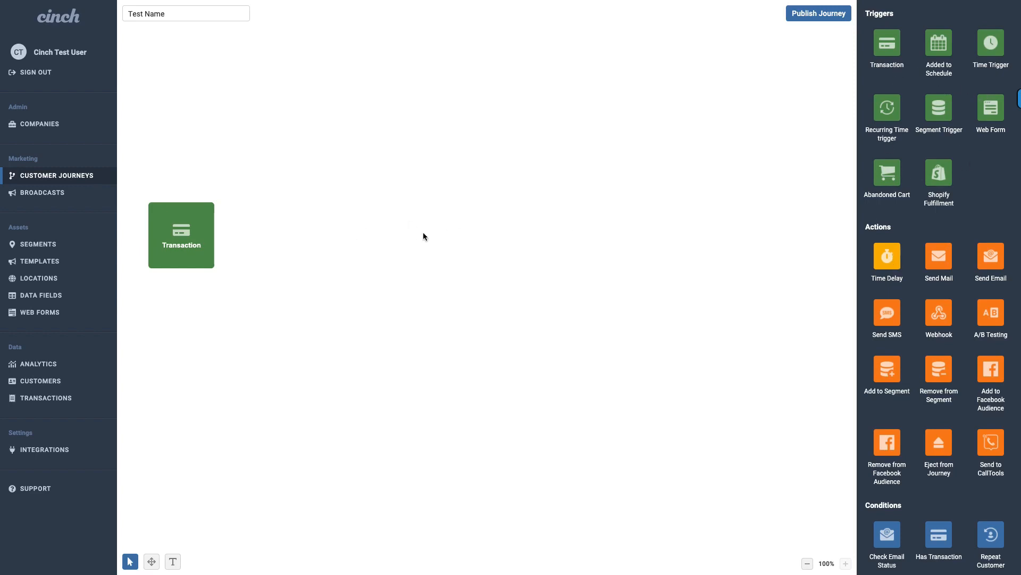
- Add a Time Delay action beside the Transaction trigger and connect the trigger to it
{"action": "left_click_drag", "start_coordinate": [881, 268], "coordinate": [301, 241]}
{"action": "mouse_move", "coordinate": [196, 240]}
{"action": "left_click_drag", "start_coordinate": [216, 239], "coordinate": [306, 234]}
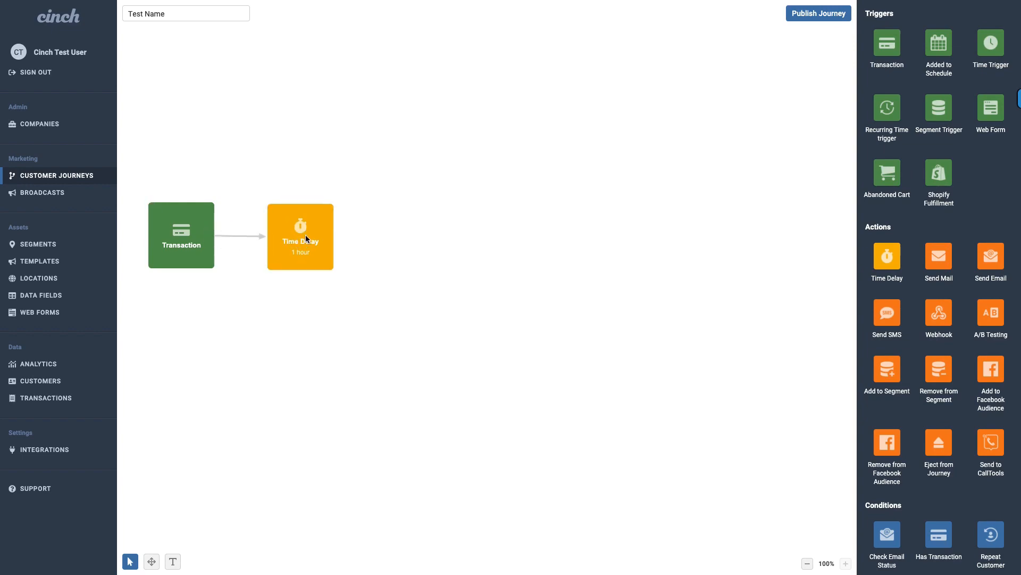
- Set the Time Delay's duration to 1 day, trying the Year unit first
{"action": "left_click", "coordinate": [289, 238]}
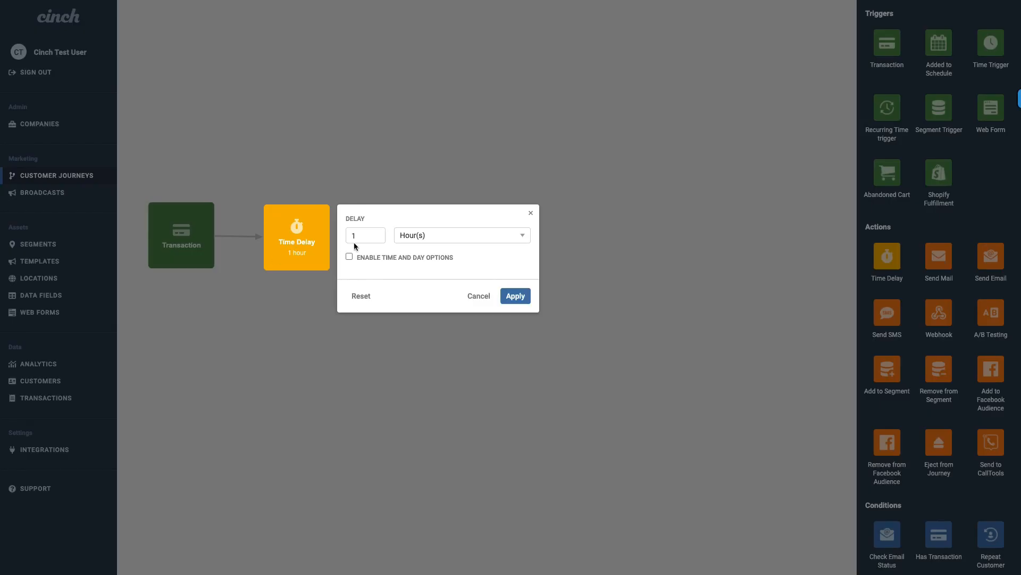
{"action": "left_click", "coordinate": [441, 235]}
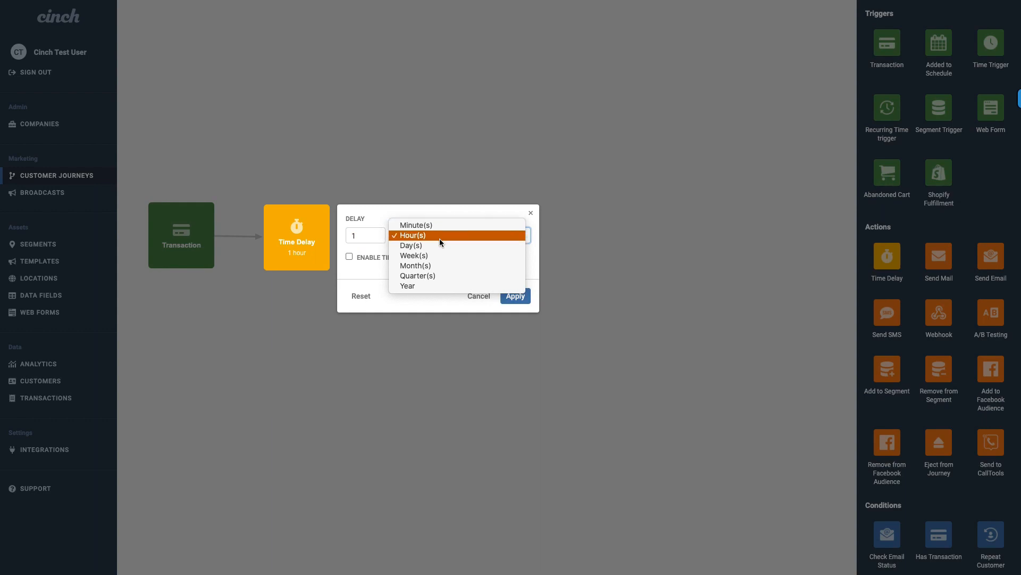
{"action": "left_click", "coordinate": [406, 223]}
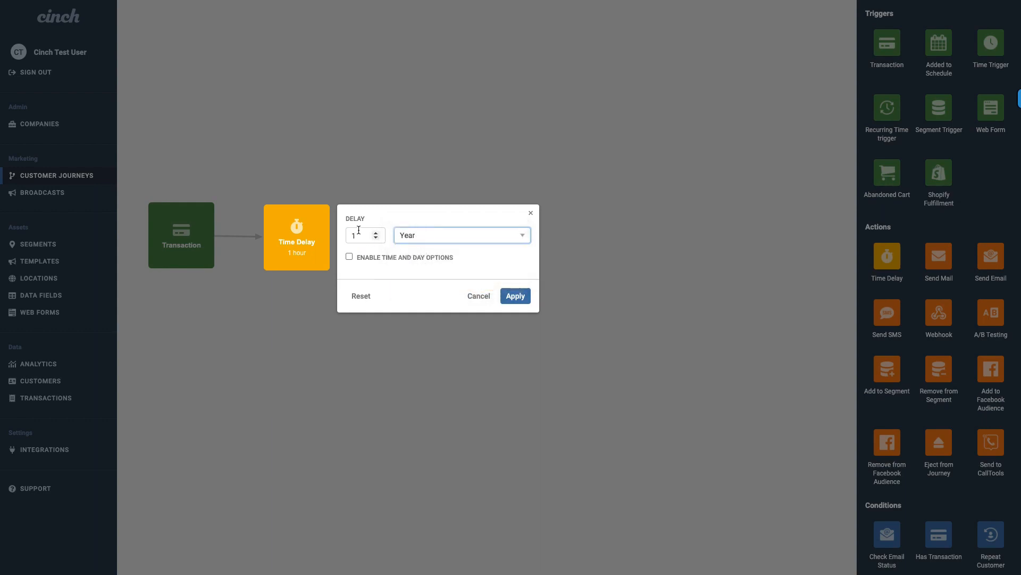
{"action": "left_click", "coordinate": [449, 239]}
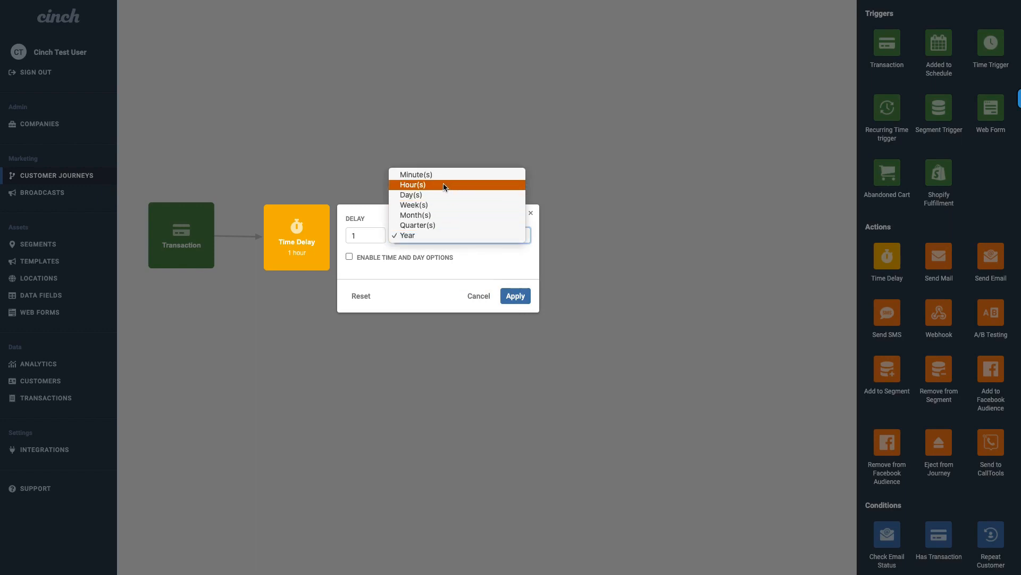
{"action": "left_click", "coordinate": [428, 199]}
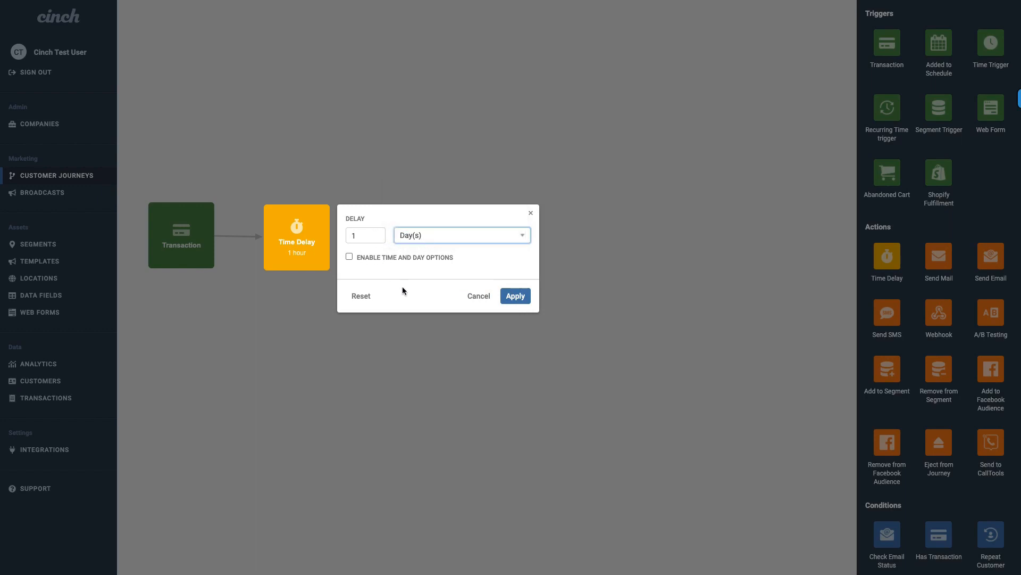
- Enable the delay's time and day options and set the start of its wait window to 2:00 PM
{"action": "left_click", "coordinate": [352, 257]}
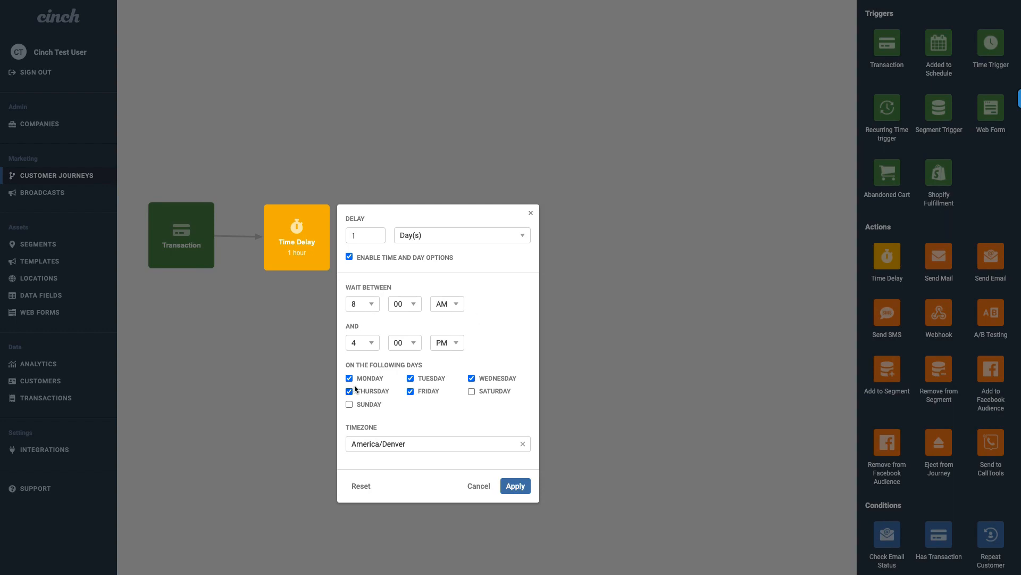
{"action": "left_click", "coordinate": [377, 305]}
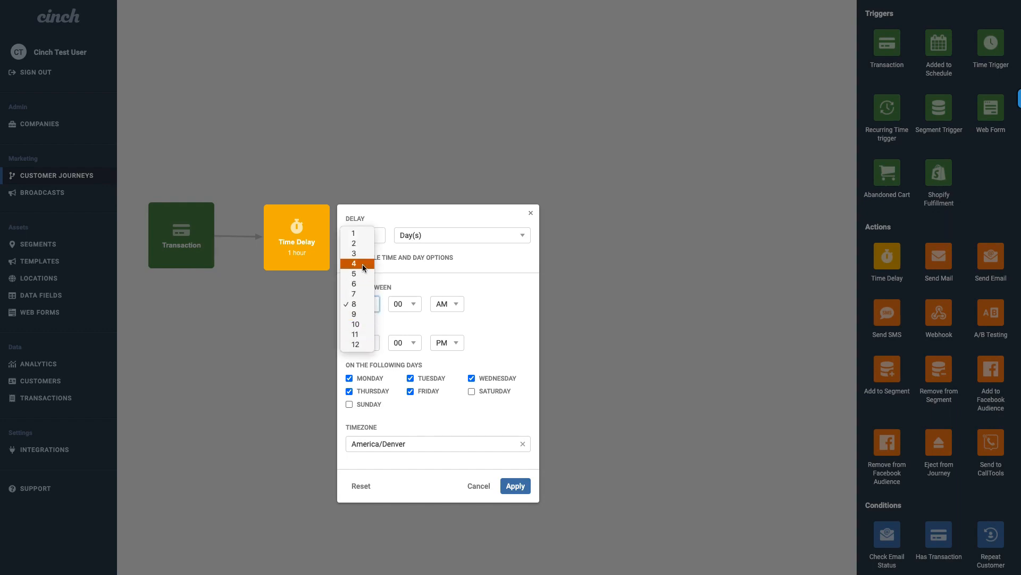
{"action": "left_click", "coordinate": [363, 243]}
{"action": "left_click", "coordinate": [456, 304]}
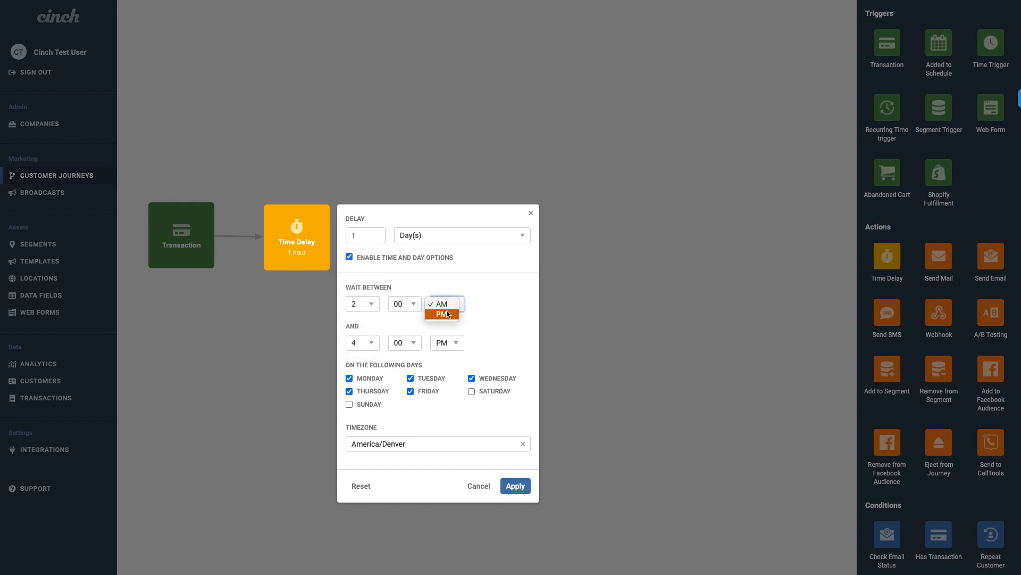
{"action": "left_click", "coordinate": [448, 314]}
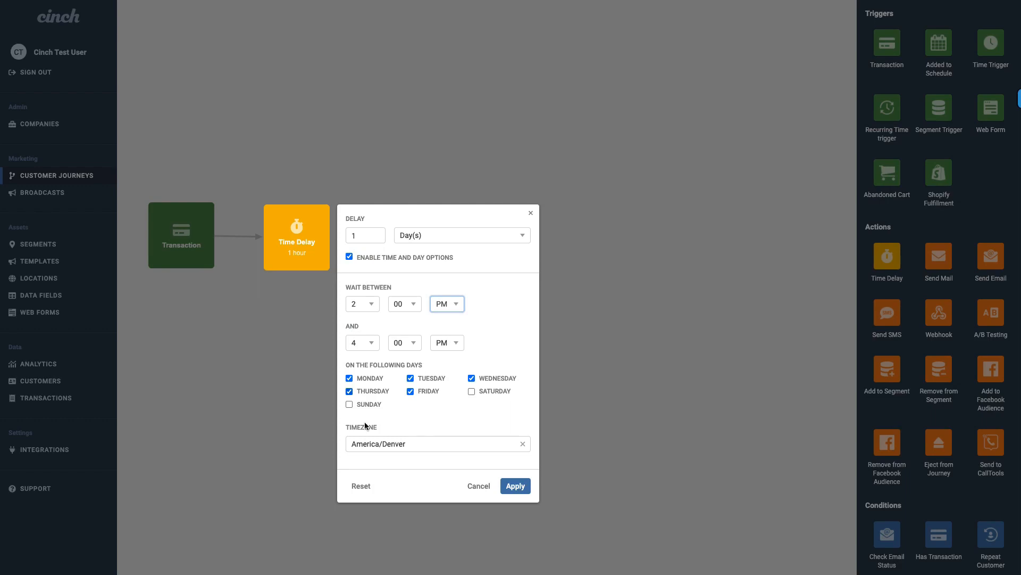
- Exclude Monday, Wednesday and Friday from the delay's allowed days, keep the America/Denver timezone, and apply the settings
{"action": "left_click", "coordinate": [349, 377]}
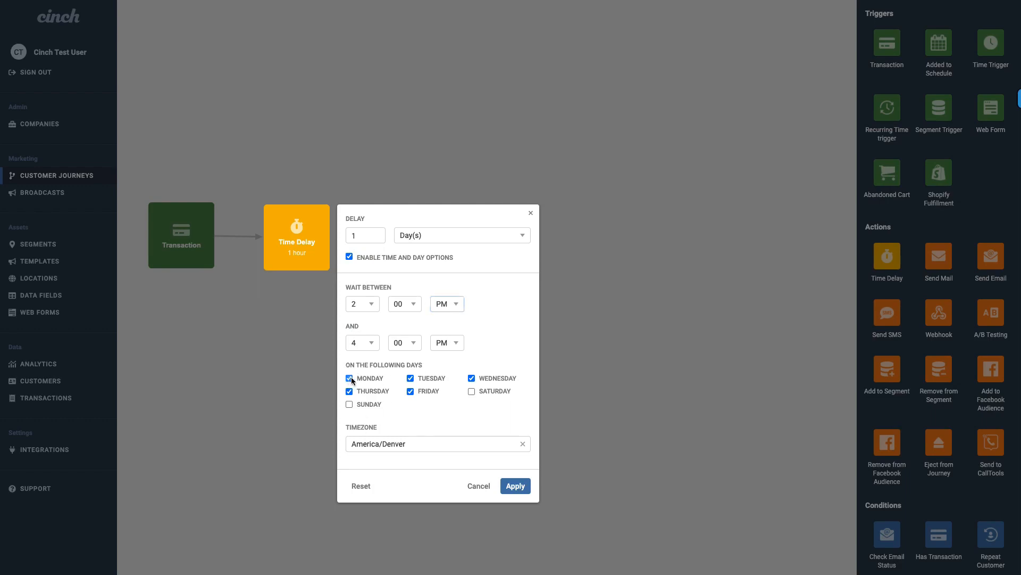
{"action": "left_click", "coordinate": [471, 378]}
{"action": "left_click", "coordinate": [411, 391]}
{"action": "left_click", "coordinate": [432, 443]}
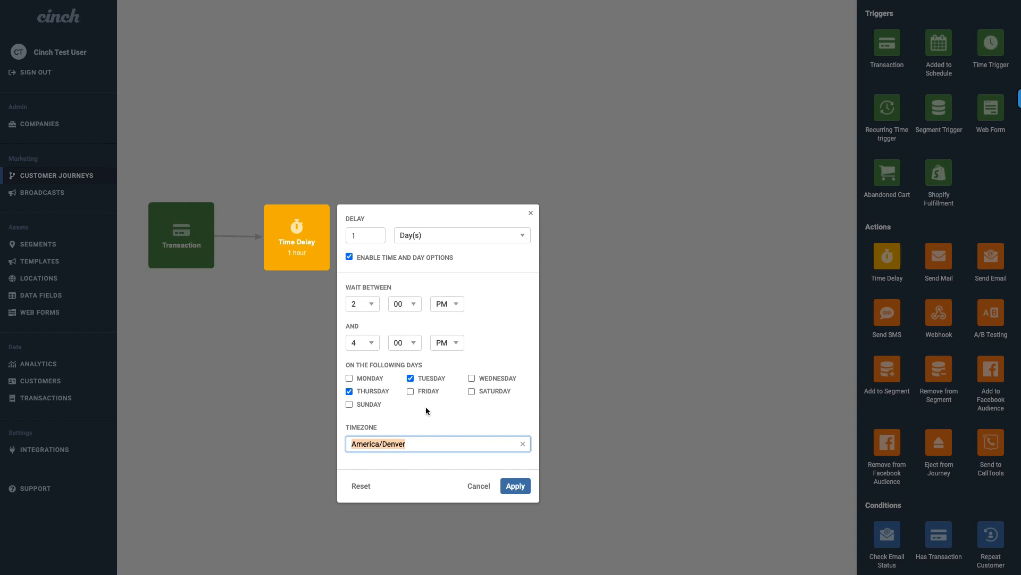
{"action": "left_click", "coordinate": [515, 486]}
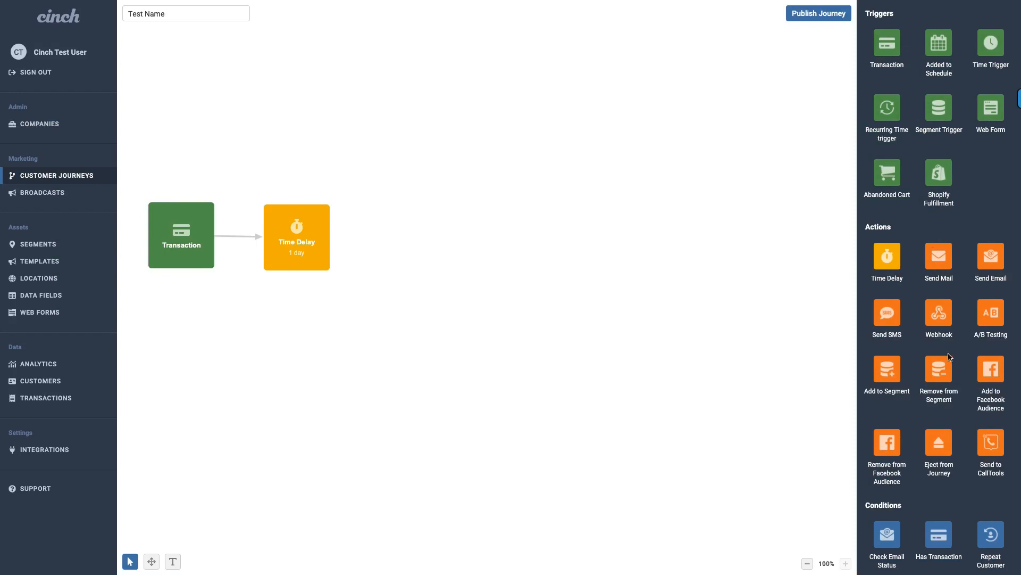
- Add a Send SMS action beside the Time Delay and connect the delay to it
{"action": "scroll", "coordinate": [949, 356], "scroll_direction": "down", "scroll_amount": 3}
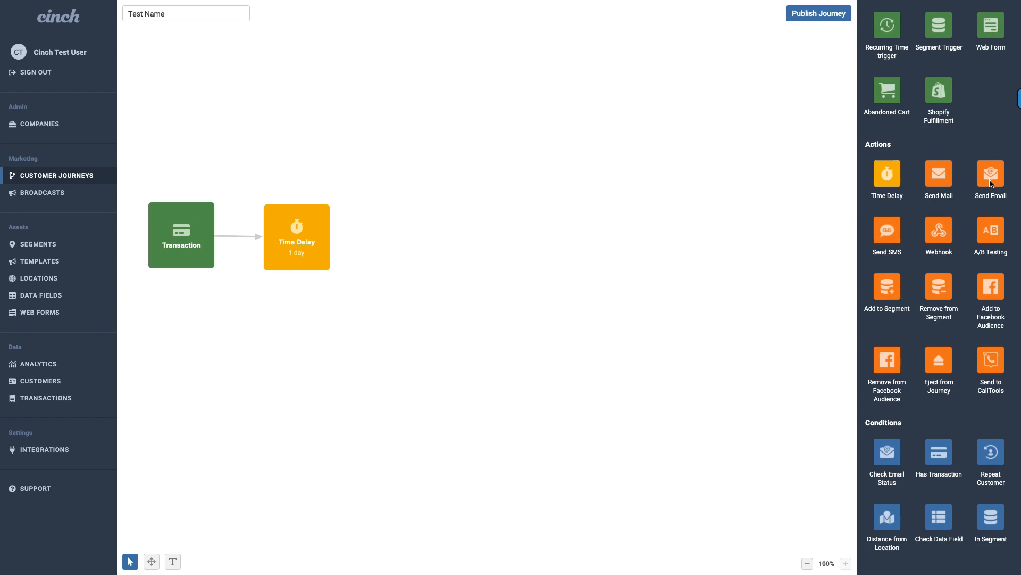
{"action": "left_click_drag", "start_coordinate": [887, 232], "coordinate": [421, 239]}
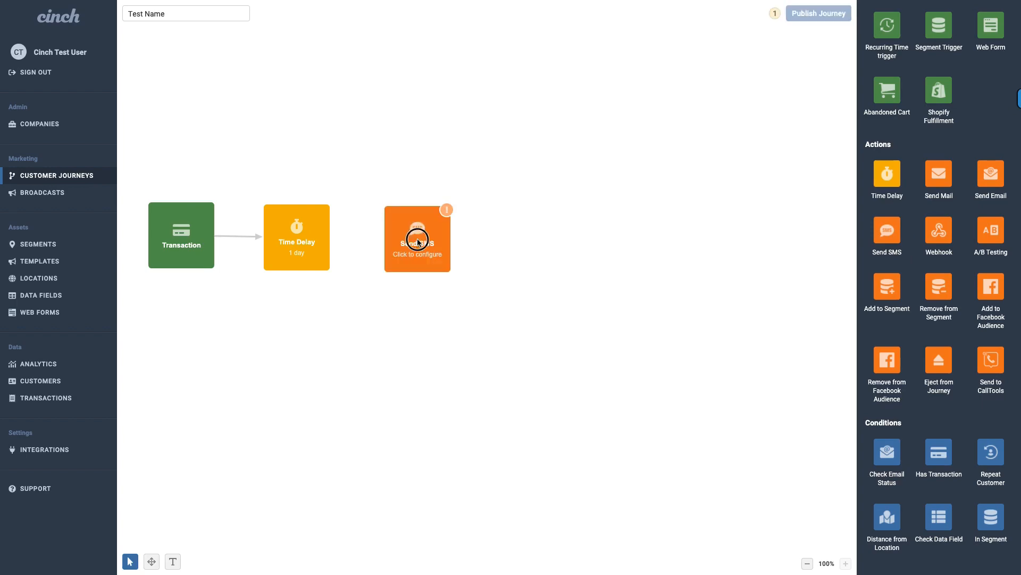
{"action": "left_click_drag", "start_coordinate": [330, 235], "coordinate": [421, 238]}
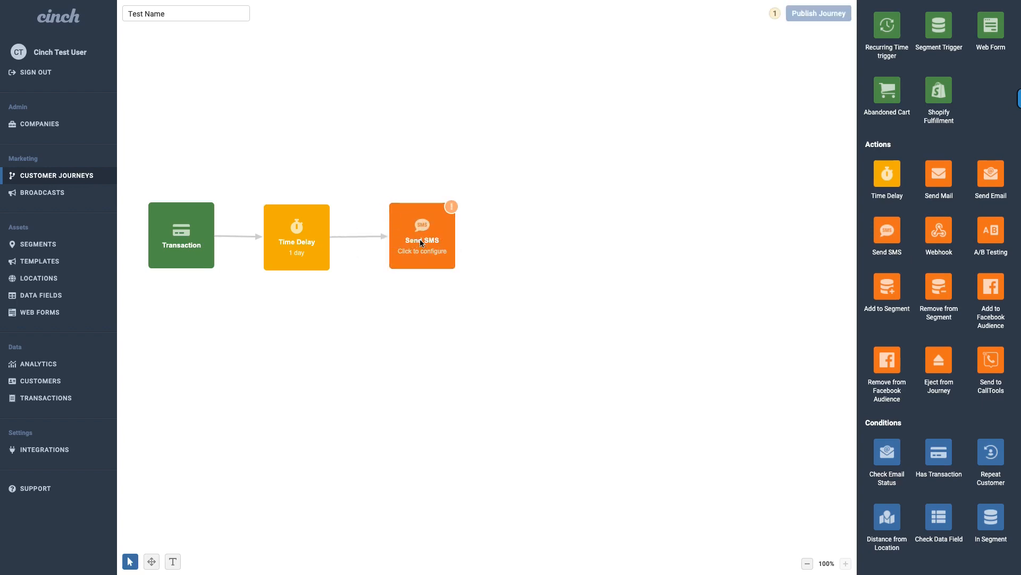
- Set the Send SMS message to "Thank you for joining the club" and apply it
{"action": "left_click", "coordinate": [423, 242]}
{"action": "left_click", "coordinate": [502, 243]}
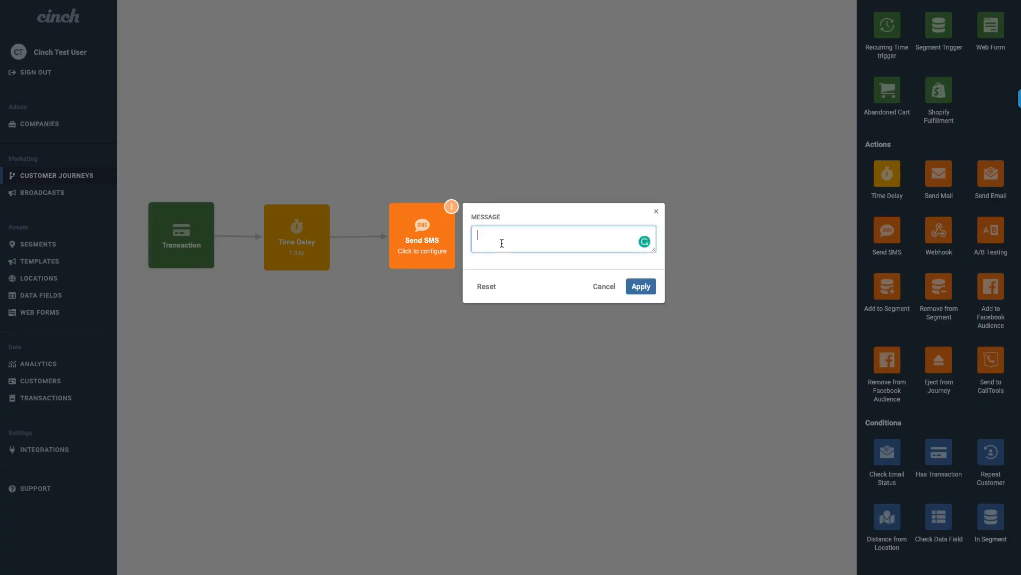
{"action": "type", "text": "Thank you for joining the club"}
{"action": "left_click", "coordinate": [642, 288]}
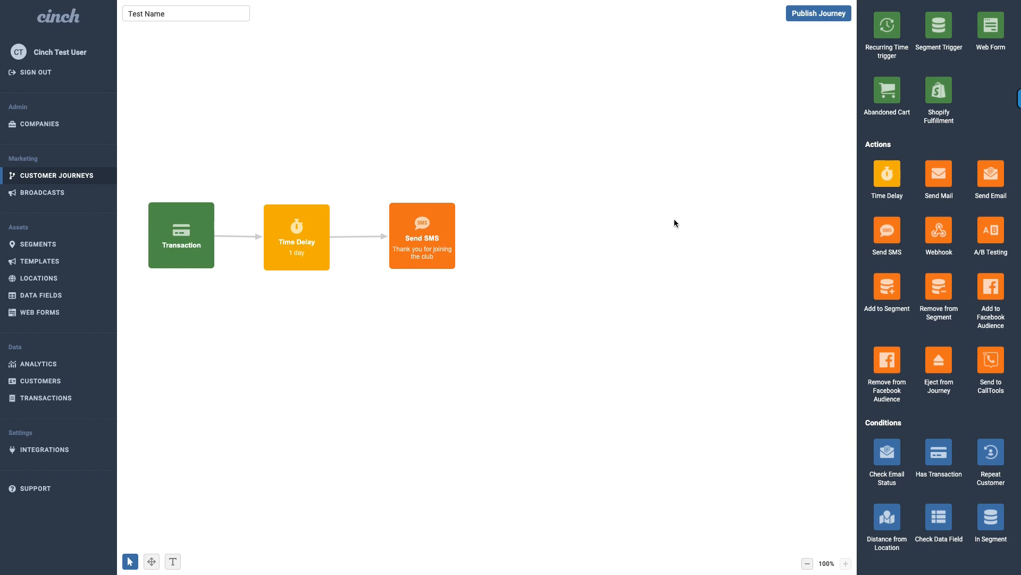
- Disconnect Send SMS and move it further right, placing a Check Data Field condition in the gap, connected from the Time Delay
{"action": "left_click_drag", "start_coordinate": [285, 228], "coordinate": [289, 228]}
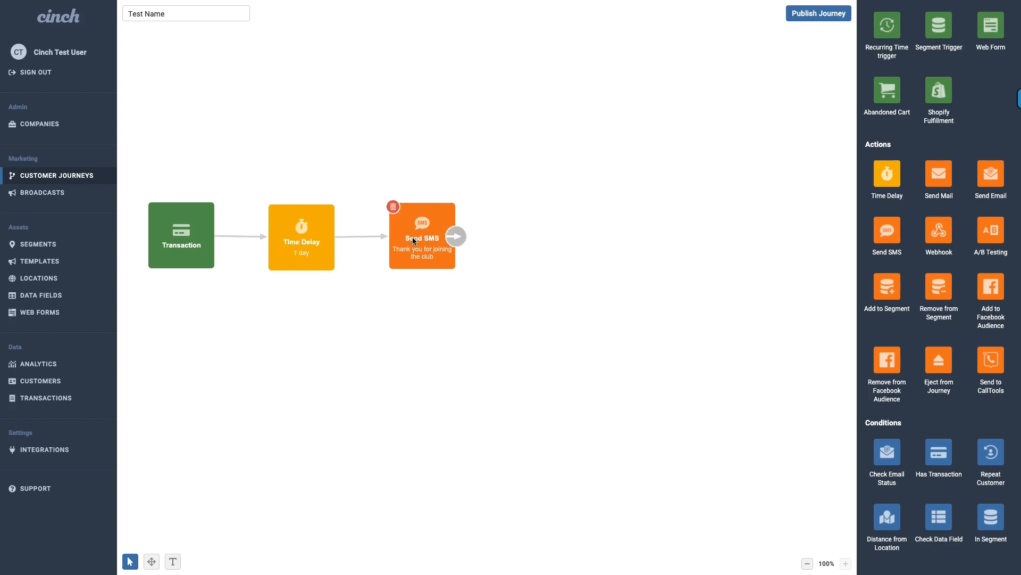
{"action": "left_click", "coordinate": [365, 236]}
{"action": "left_click_drag", "start_coordinate": [436, 232], "coordinate": [555, 240]}
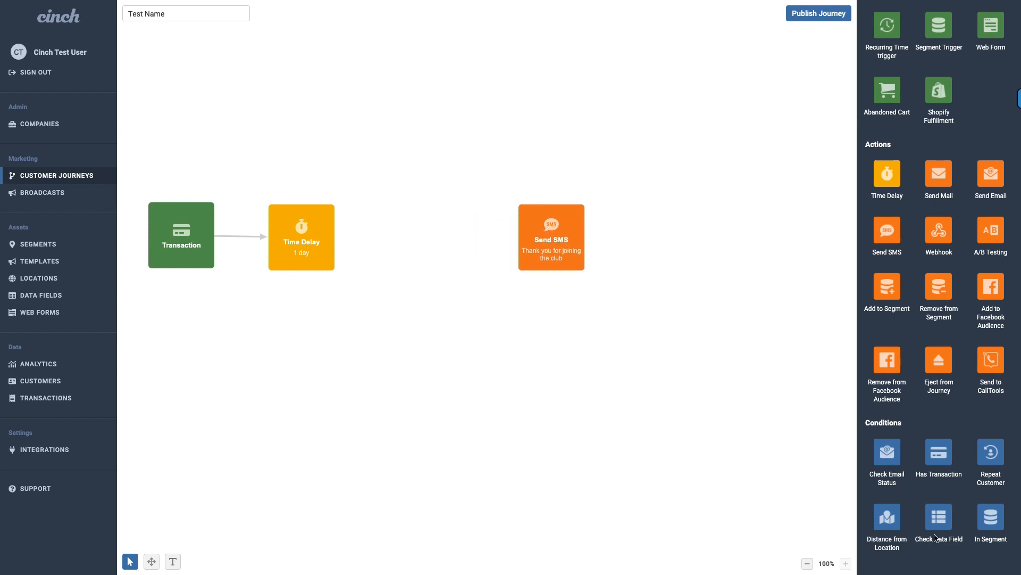
{"action": "left_click_drag", "start_coordinate": [939, 523], "coordinate": [425, 244]}
{"action": "left_click_drag", "start_coordinate": [336, 237], "coordinate": [423, 239]}
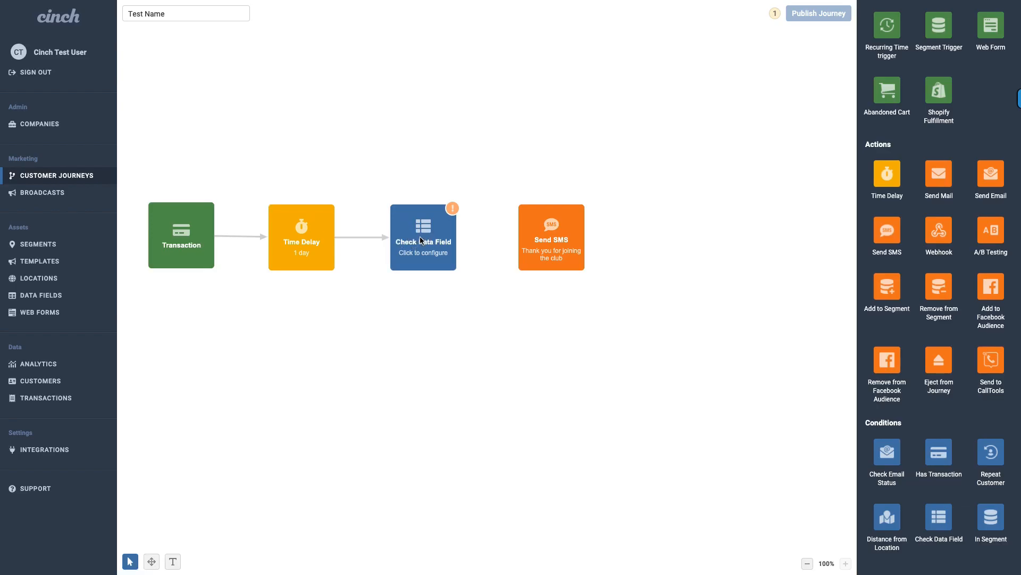
- Add a rule to the Check Data Field condition using the Transaction Detail model and its Item Type field
{"action": "left_click", "coordinate": [397, 268]}
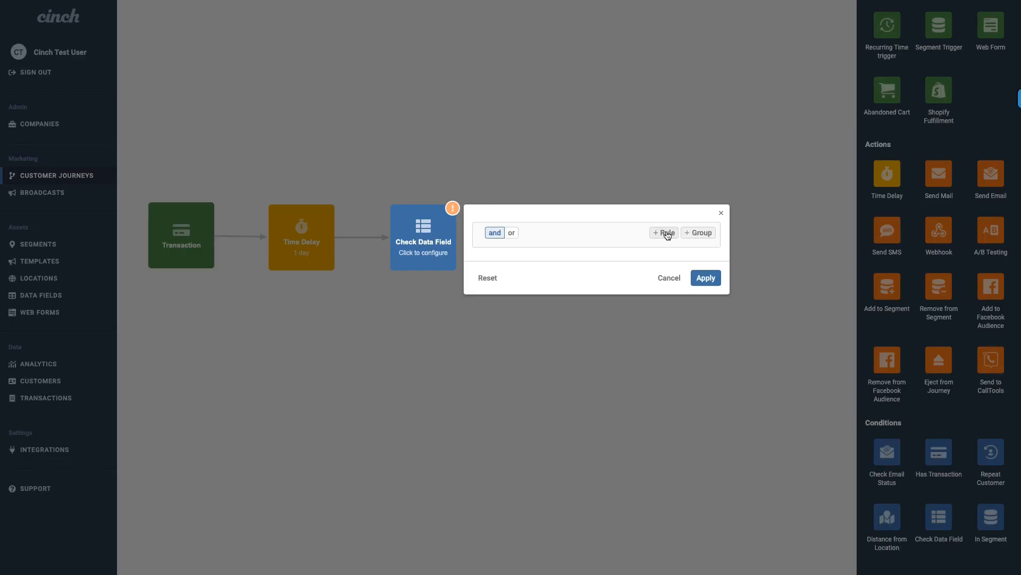
{"action": "left_click", "coordinate": [665, 234]}
{"action": "left_click", "coordinate": [519, 254]}
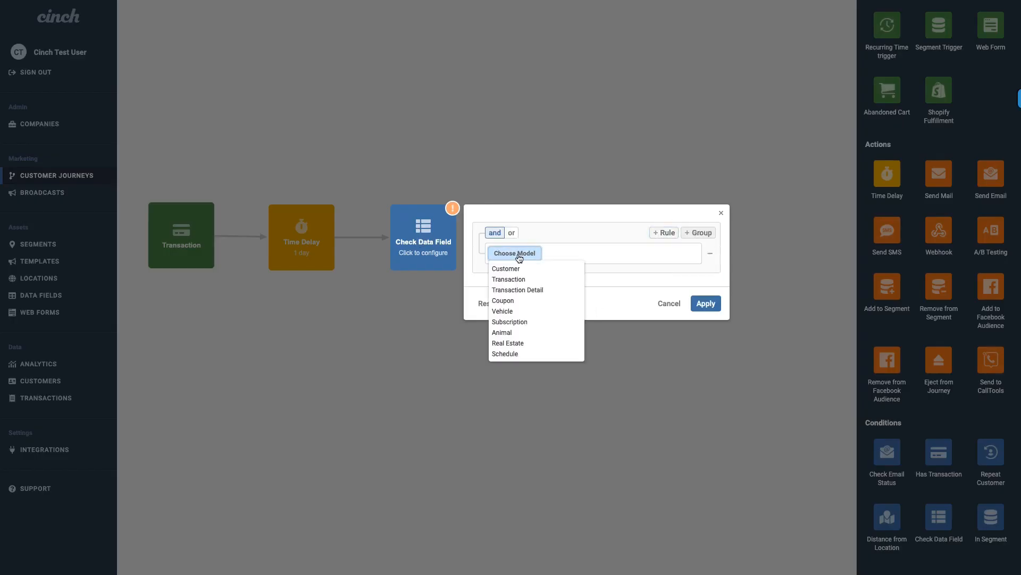
{"action": "left_click", "coordinate": [512, 290]}
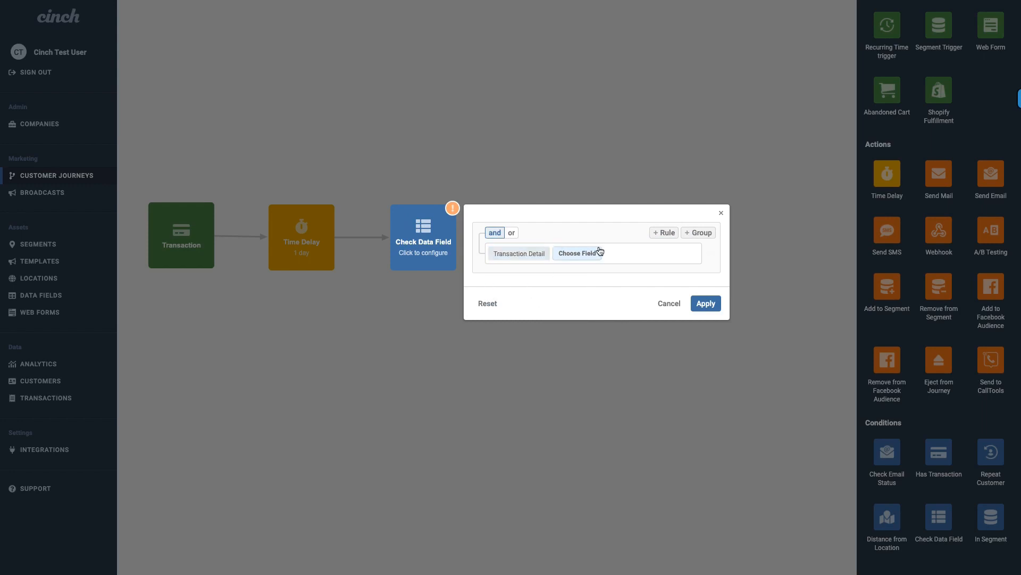
{"action": "left_click", "coordinate": [585, 256]}
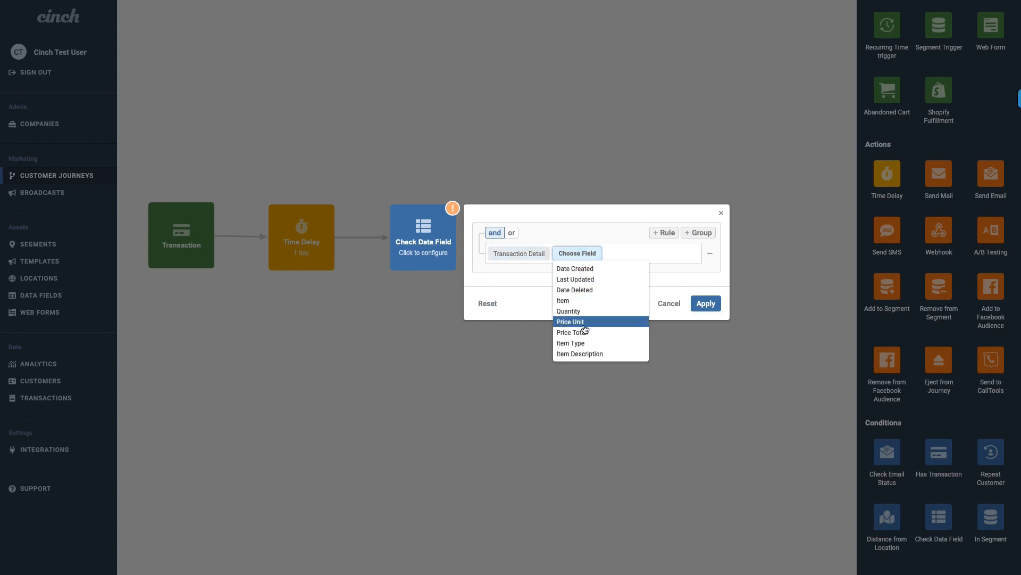
{"action": "left_click", "coordinate": [584, 354]}
{"action": "left_click", "coordinate": [577, 253]}
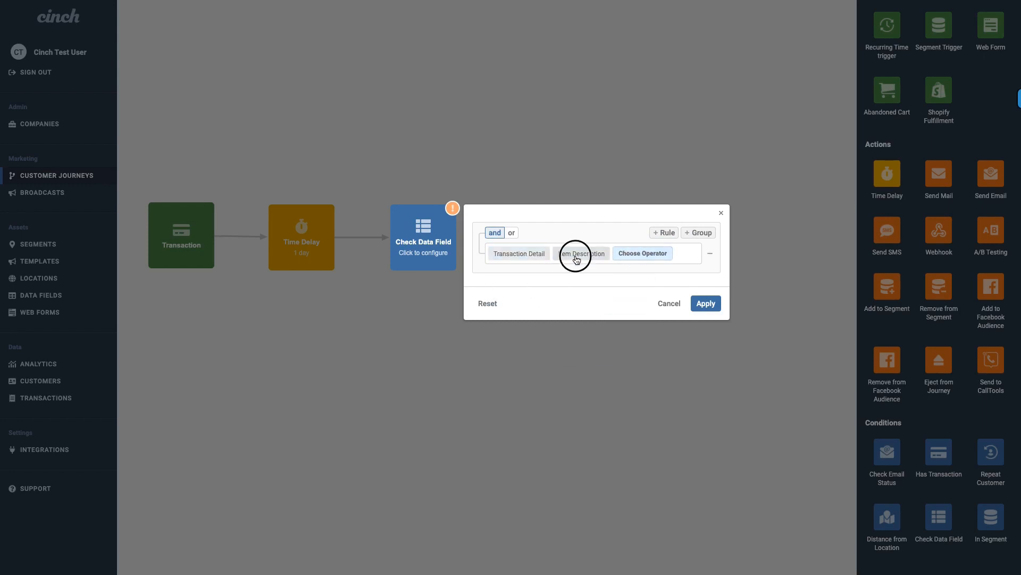
{"action": "left_click", "coordinate": [578, 343]}
- Complete the Item Type rule with the contains operator and the text "oil change", and apply the condition
{"action": "left_click", "coordinate": [621, 253]}
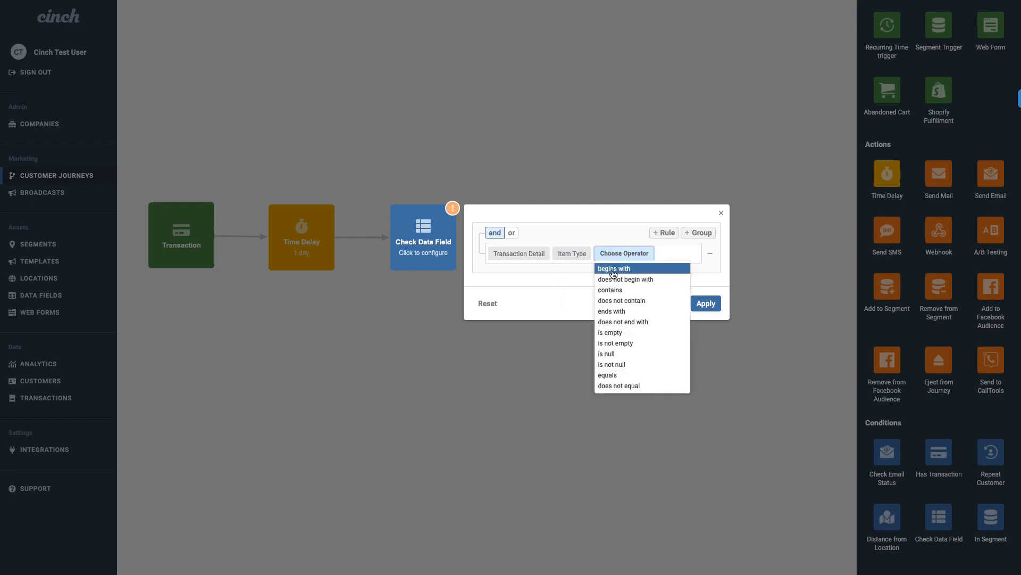
{"action": "left_click", "coordinate": [614, 286]}
{"action": "left_click", "coordinate": [521, 269]}
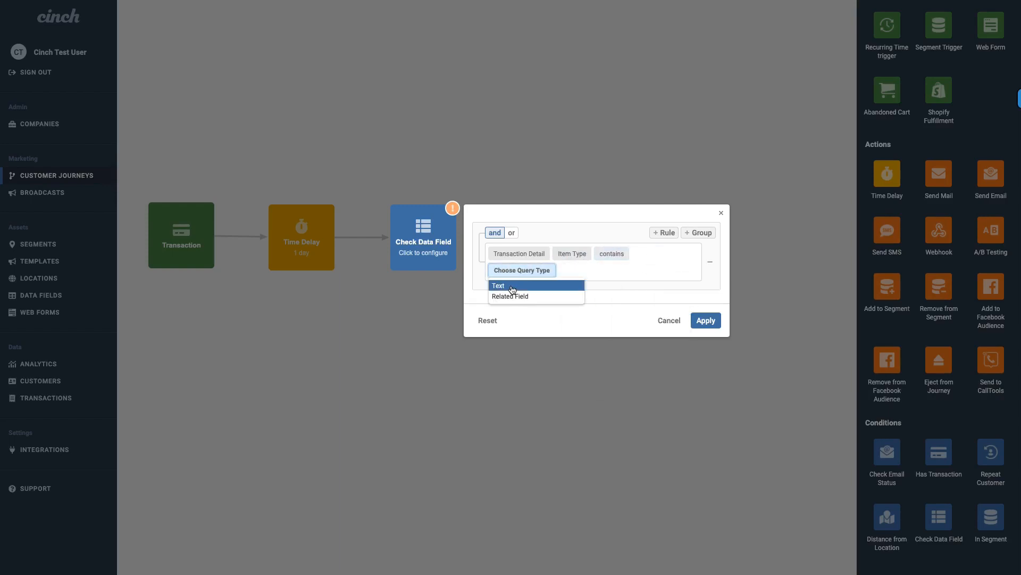
{"action": "left_click", "coordinate": [510, 286]}
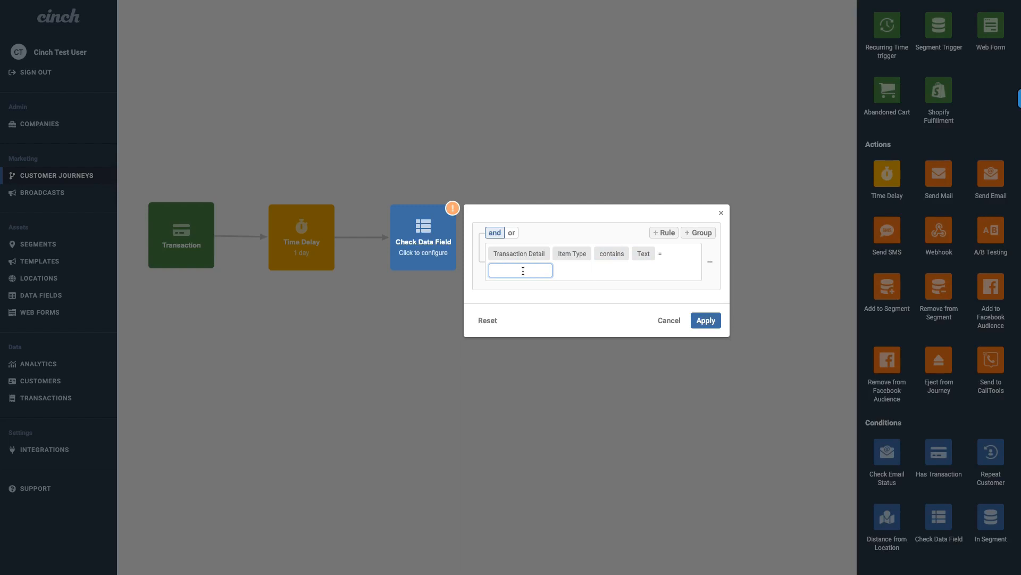
{"action": "type", "text": "oil change"}
{"action": "left_click", "coordinate": [706, 321]}
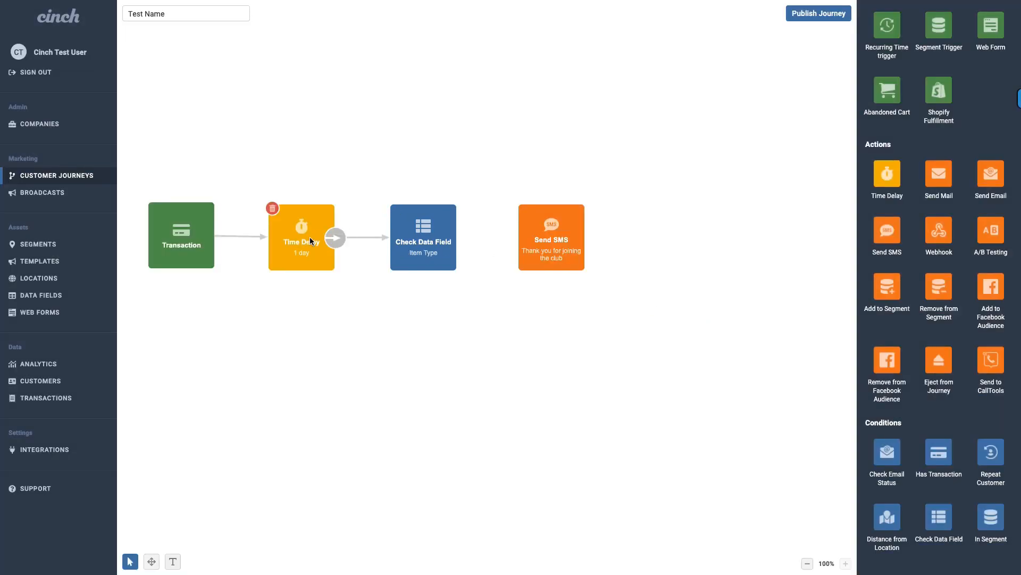
- Connect Check Data Field to Send SMS as the YES branch
{"action": "left_click_drag", "start_coordinate": [457, 238], "coordinate": [552, 237]}
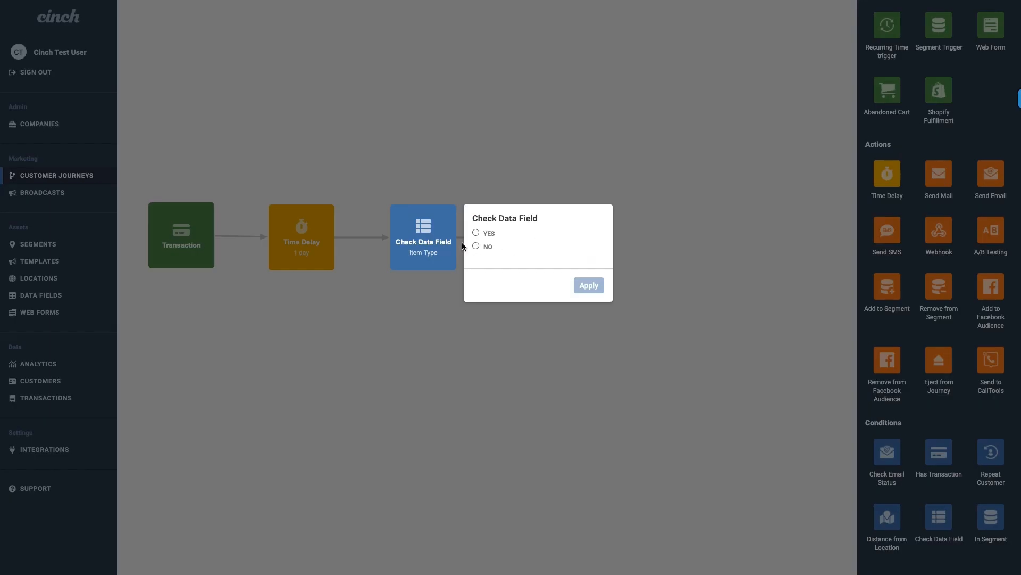
{"action": "left_click", "coordinate": [476, 233]}
{"action": "left_click", "coordinate": [589, 285]}
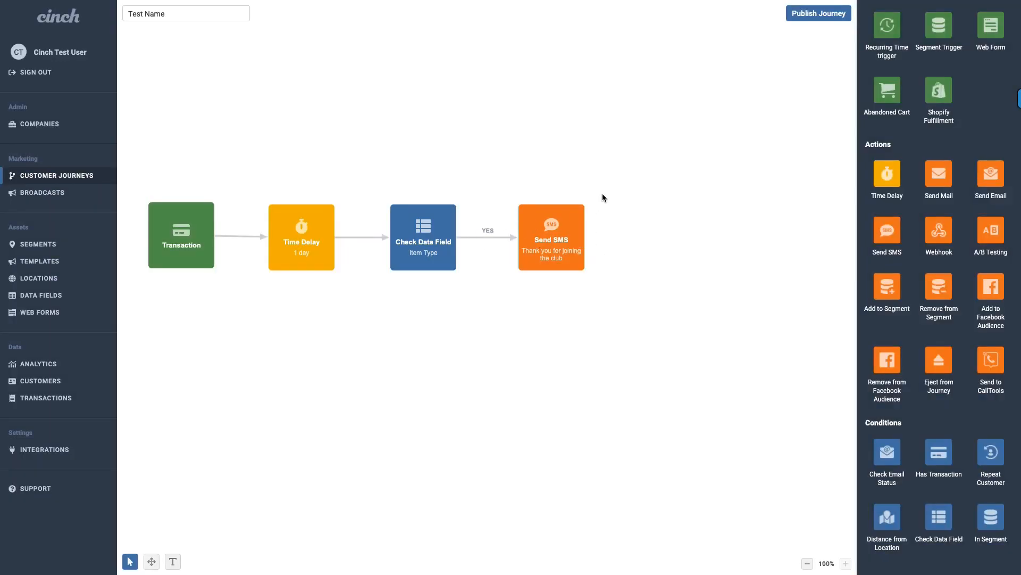
- Change the YES branch's Send SMS message to "Thank you for coming in for an oil change" and apply it
{"action": "left_click", "coordinate": [560, 228]}
{"action": "left_click", "coordinate": [438, 235]}
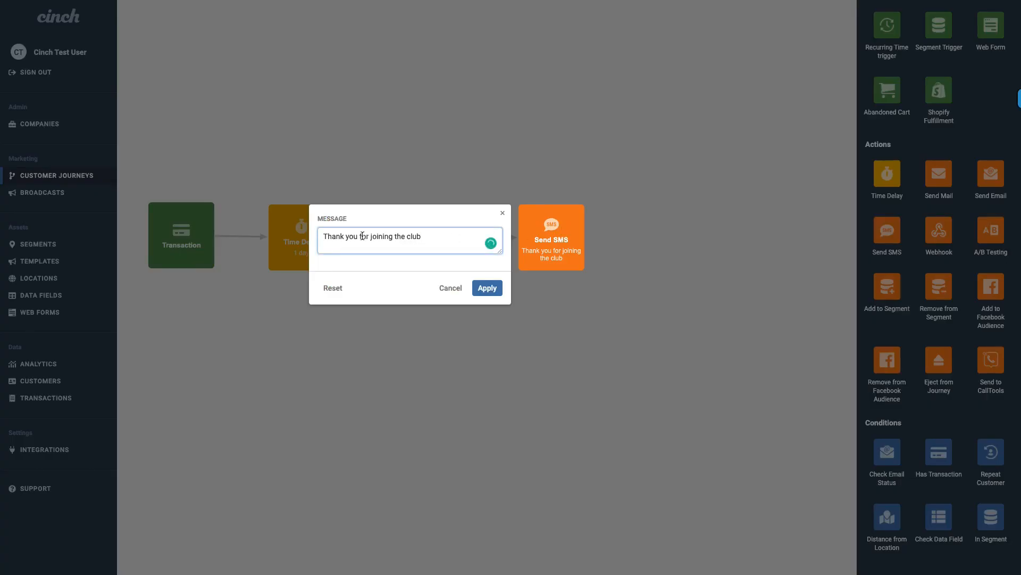
{"action": "left_click_drag", "start_coordinate": [371, 236], "coordinate": [472, 235]}
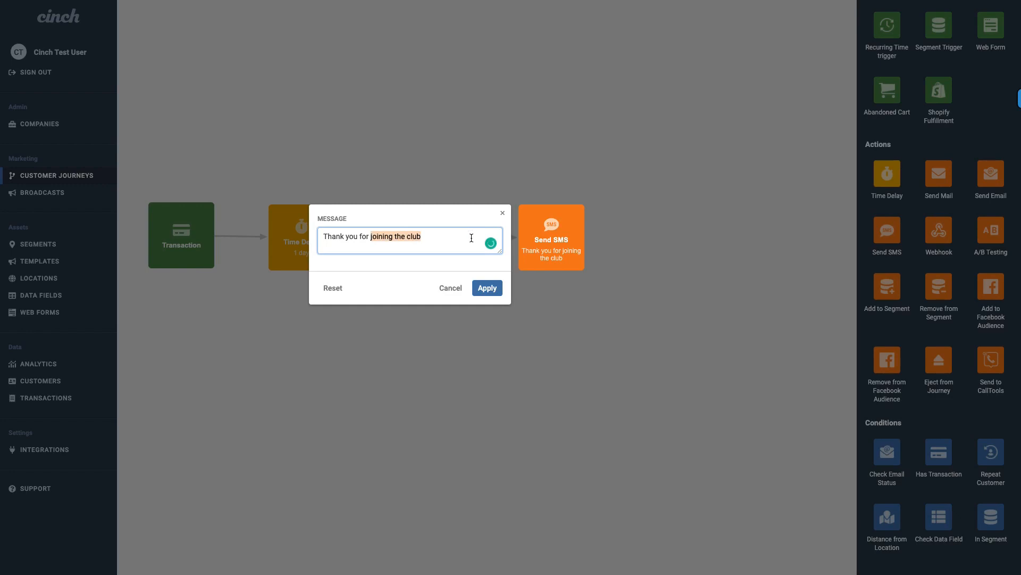
{"action": "type", "text": "ciomin"}
{"action": "key", "text": "BackSpace"}
{"action": "key", "text": "BackSpace"}
{"action": "key", "text": "BackSpace"}
{"action": "key", "text": "BackSpace"}
{"action": "key", "text": "BackSpace"}
{"action": "type", "text": "oming in for an oil change"}
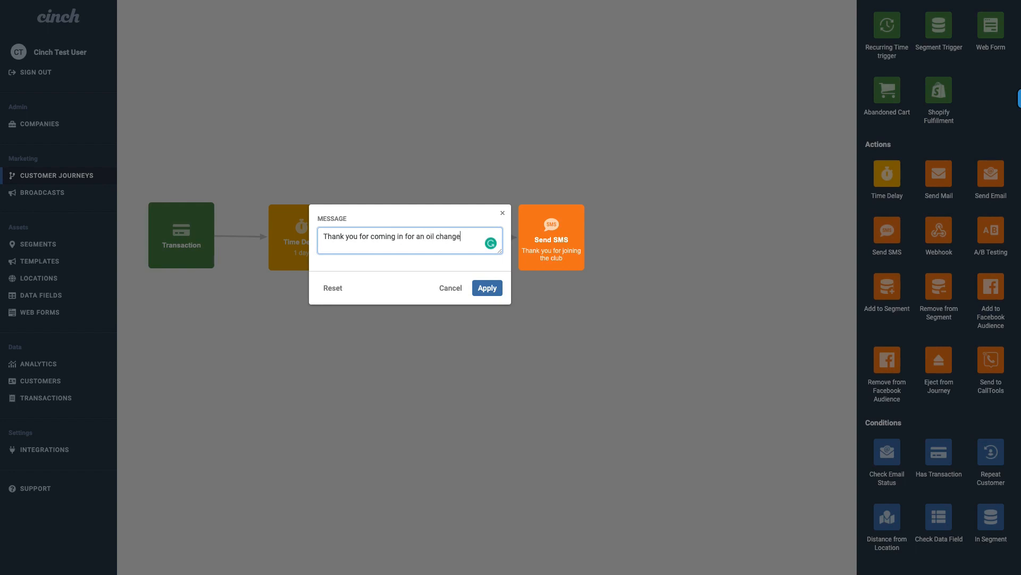
{"action": "left_click", "coordinate": [485, 289]}
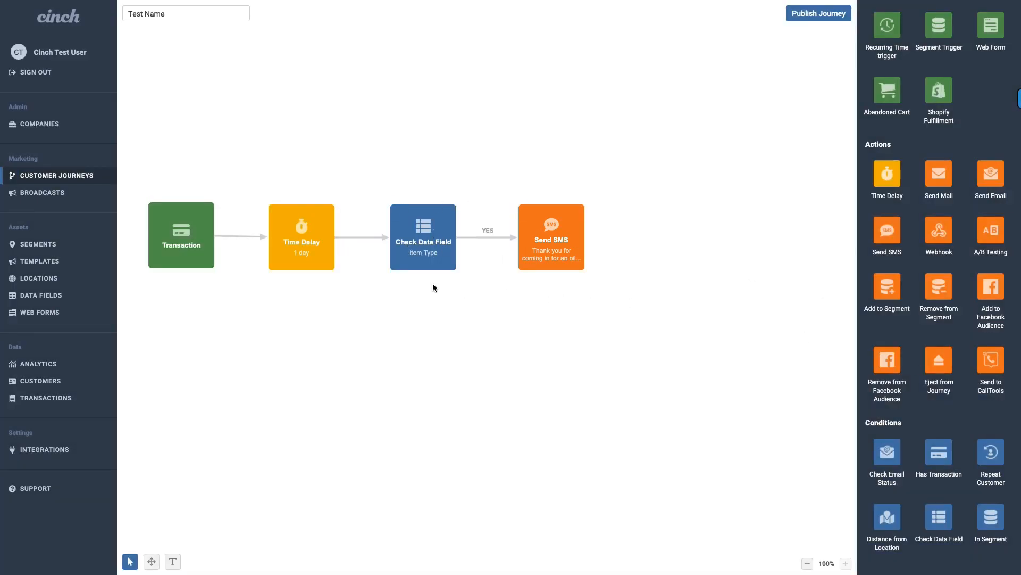
- Add a second Send SMS action below the first and connect it from Check Data Field as the NO branch
{"action": "mouse_move", "coordinate": [438, 239]}
{"action": "left_click_drag", "start_coordinate": [889, 247], "coordinate": [499, 349]}
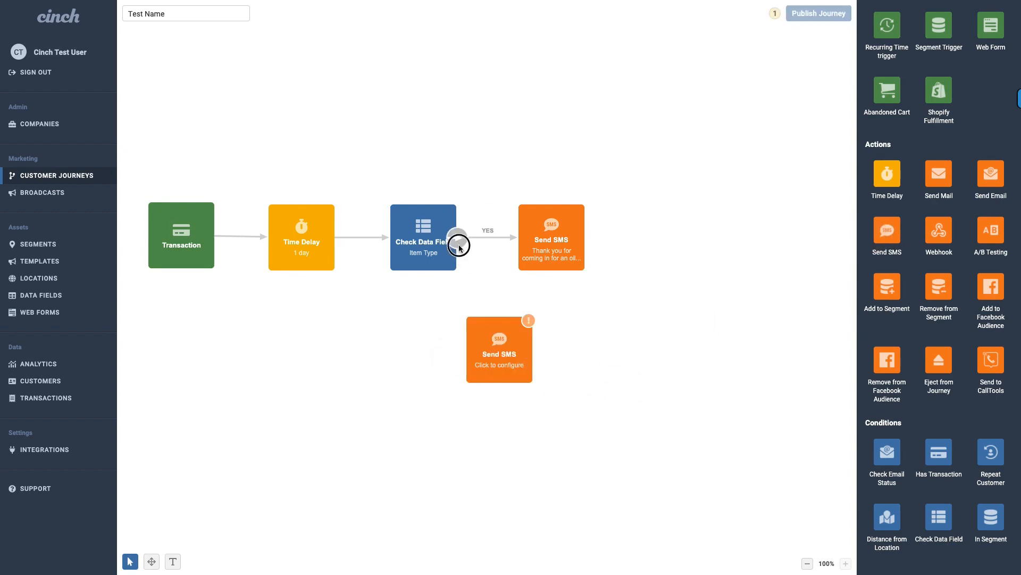
{"action": "left_click_drag", "start_coordinate": [458, 238], "coordinate": [477, 336]}
{"action": "left_click", "coordinate": [476, 247]}
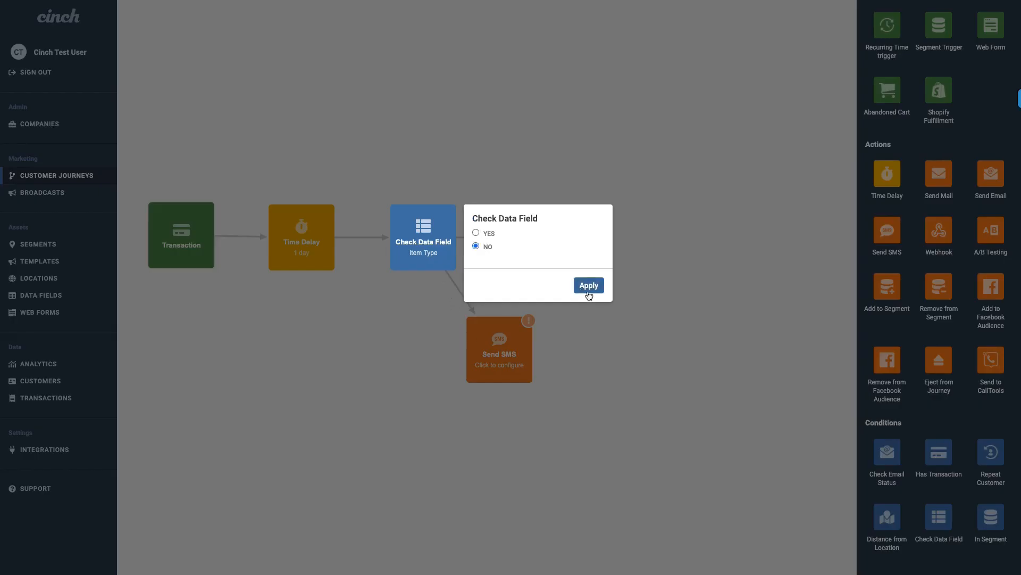
{"action": "left_click", "coordinate": [588, 285]}
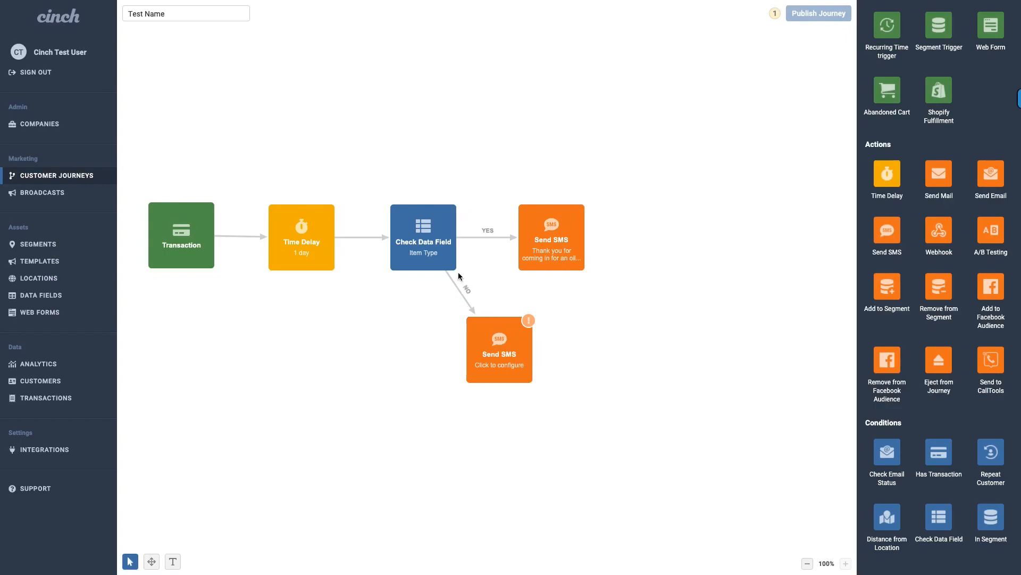
- Set the NO branch's Send SMS message to "Thanks for coming in" and apply it
{"action": "left_click", "coordinate": [488, 349]}
{"action": "type", "text": "Than"}
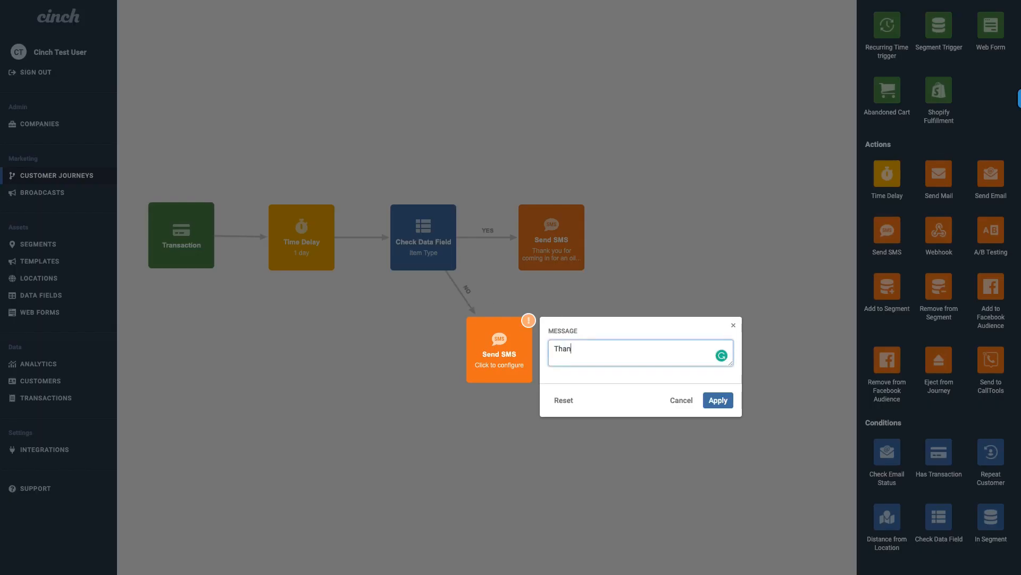
{"action": "type", "text": "ks for coming in"}
{"action": "left_click", "coordinate": [713, 401]}
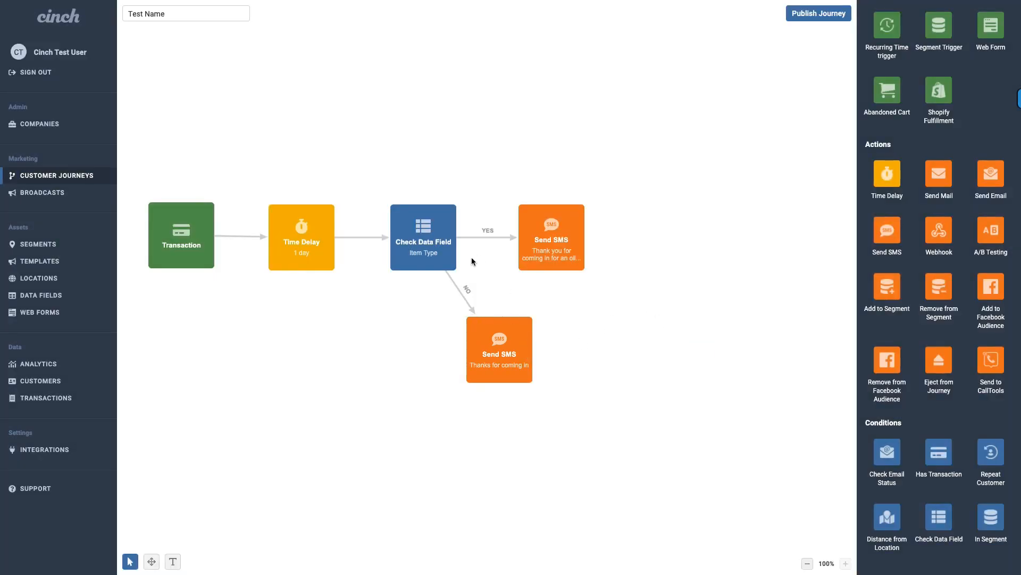
- Disconnect the NO branch's Send SMS and move it right, placing a second Check Data Field condition below the first
{"action": "left_click", "coordinate": [462, 294]}
{"action": "left_click_drag", "start_coordinate": [506, 366], "coordinate": [564, 368]}
{"action": "left_click_drag", "start_coordinate": [938, 519], "coordinate": [448, 345]}
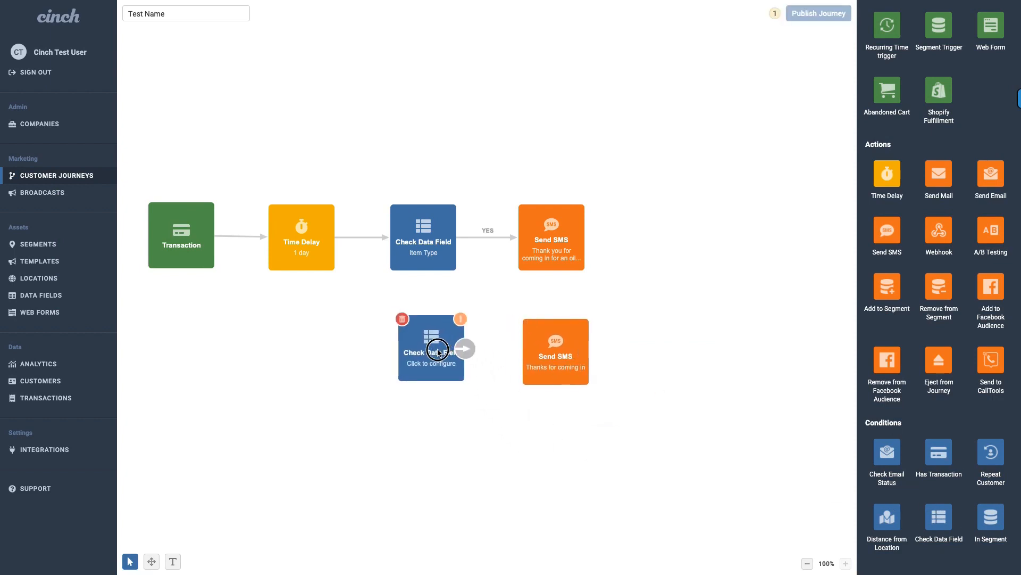
- Connect the first Check Data Field to the second as NO, and the second to the lower Send SMS as YES
{"action": "left_click_drag", "start_coordinate": [456, 247], "coordinate": [455, 347]}
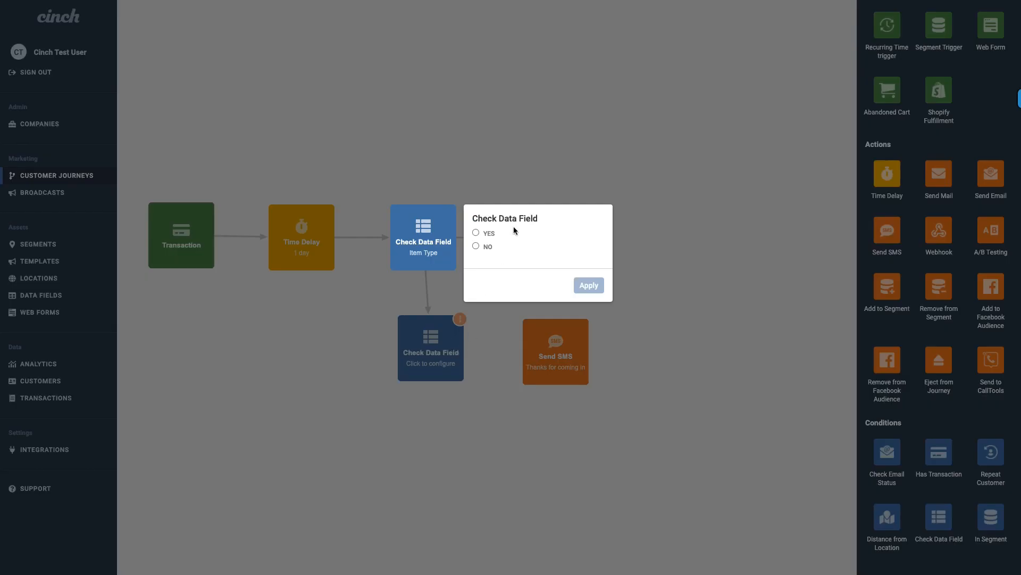
{"action": "left_click", "coordinate": [476, 246]}
{"action": "left_click", "coordinate": [589, 285]}
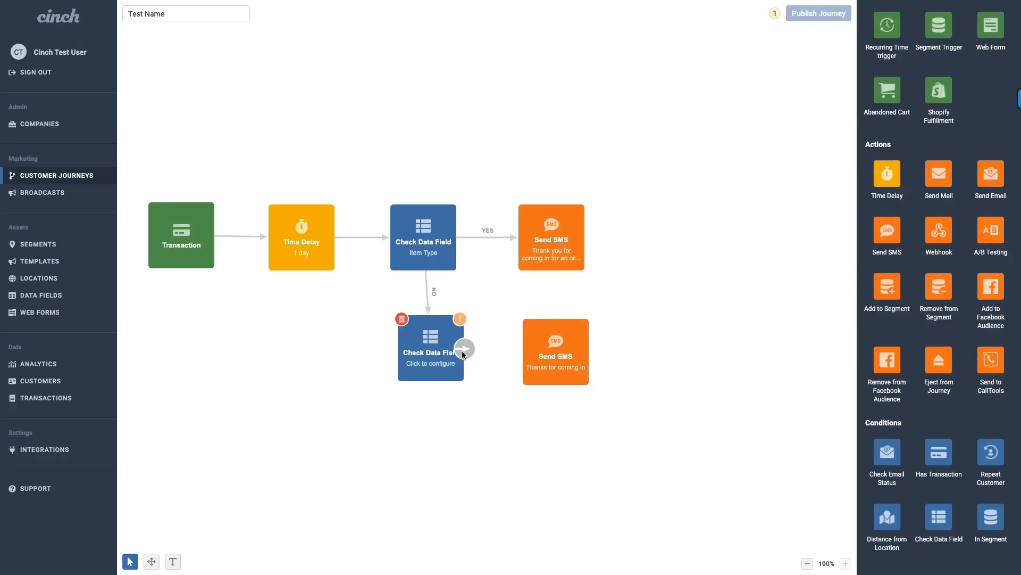
{"action": "left_click_drag", "start_coordinate": [464, 349], "coordinate": [561, 348]}
{"action": "left_click", "coordinate": [484, 334]}
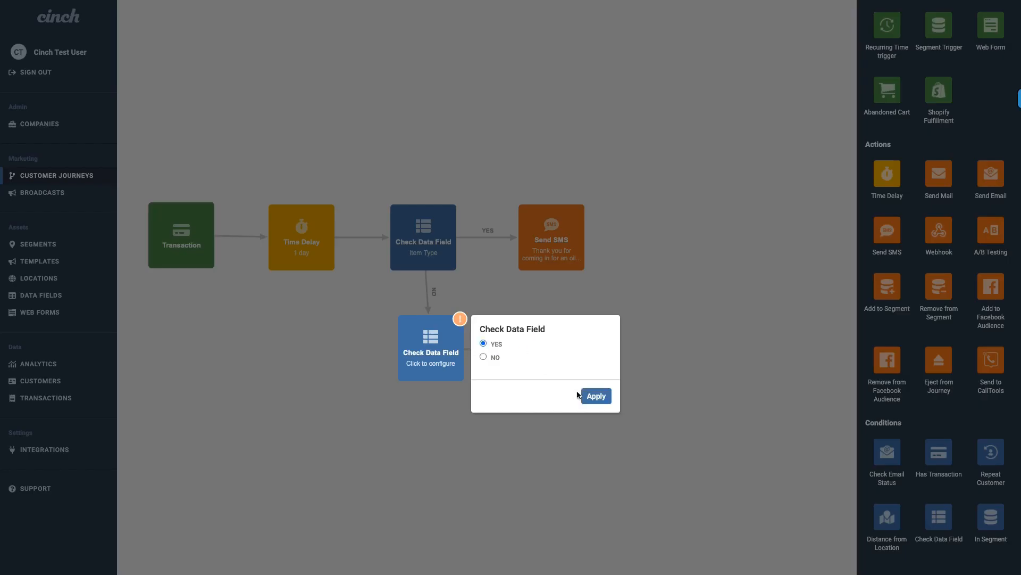
{"action": "left_click", "coordinate": [597, 396]}
- Add a rule on the Transaction Detail model's Item Type field to the second Check Data Field condition
{"action": "left_click", "coordinate": [442, 355]}
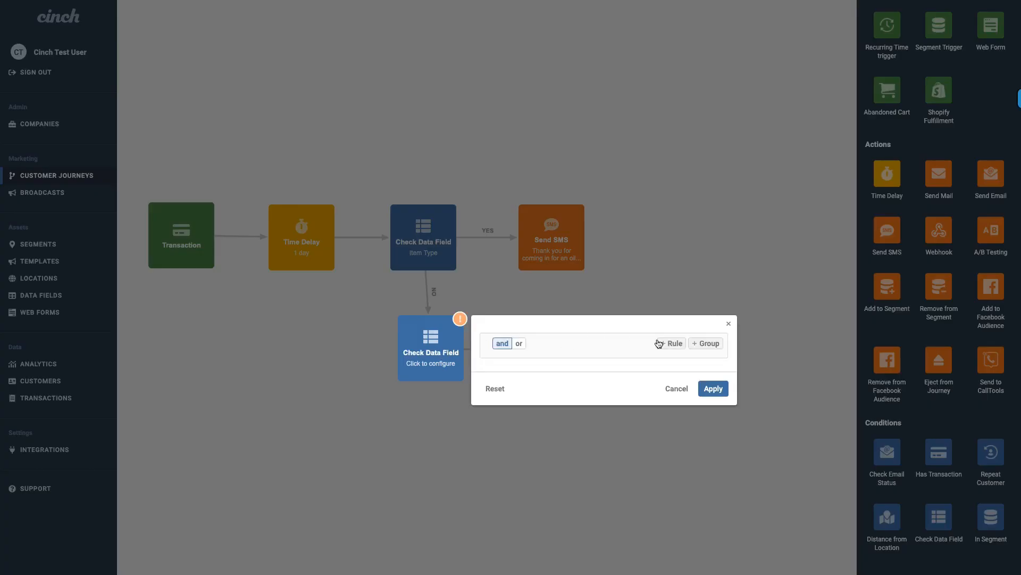
{"action": "left_click", "coordinate": [510, 364]}
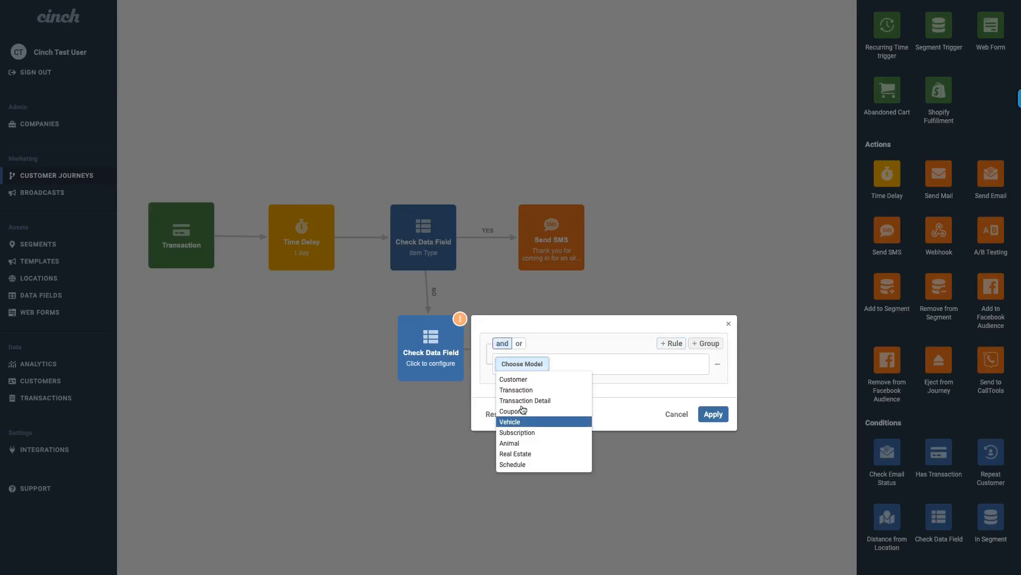
{"action": "left_click", "coordinate": [525, 400]}
{"action": "left_click", "coordinate": [587, 370]}
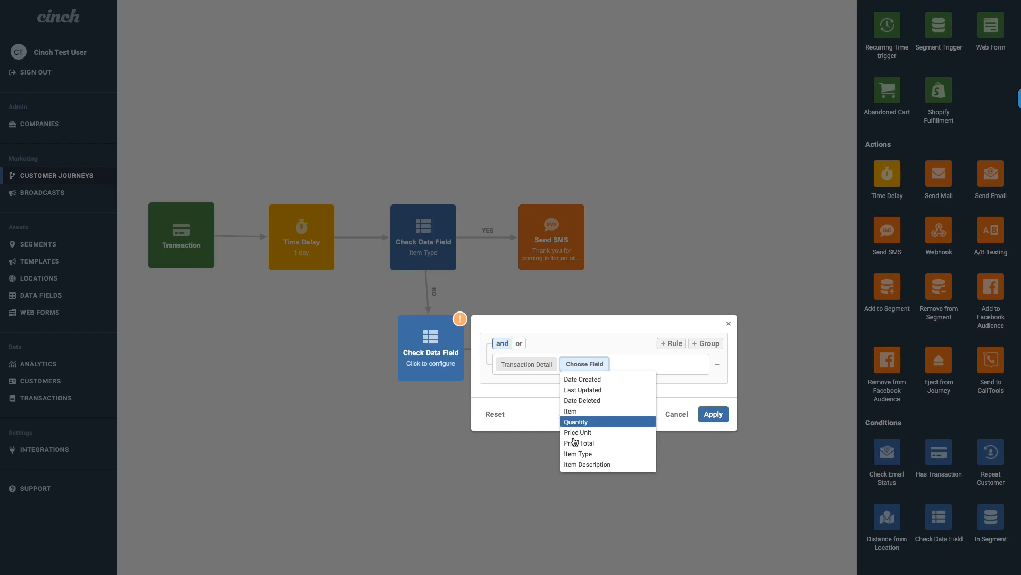
{"action": "left_click", "coordinate": [578, 453]}
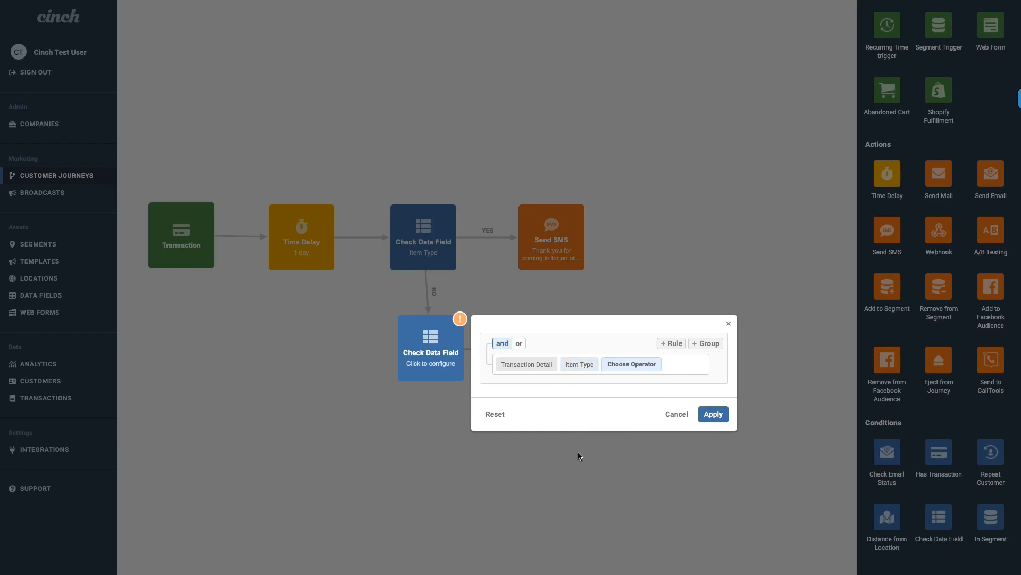
- Finish the second condition's rule with the contains operator and the text "brakes", and apply it
{"action": "left_click", "coordinate": [632, 363]}
{"action": "left_click", "coordinate": [621, 400]}
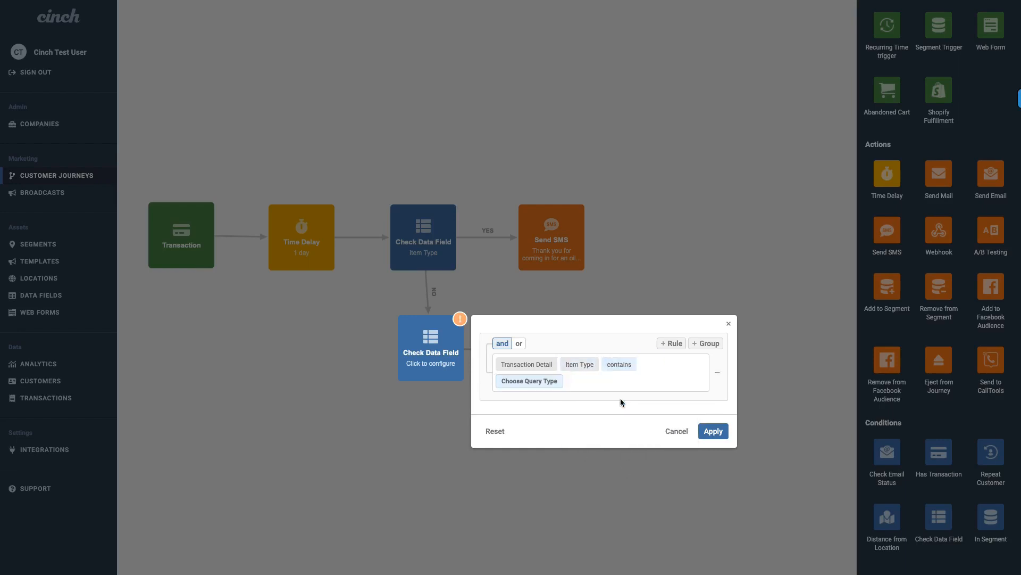
{"action": "left_click", "coordinate": [530, 381]}
{"action": "left_click", "coordinate": [515, 395]}
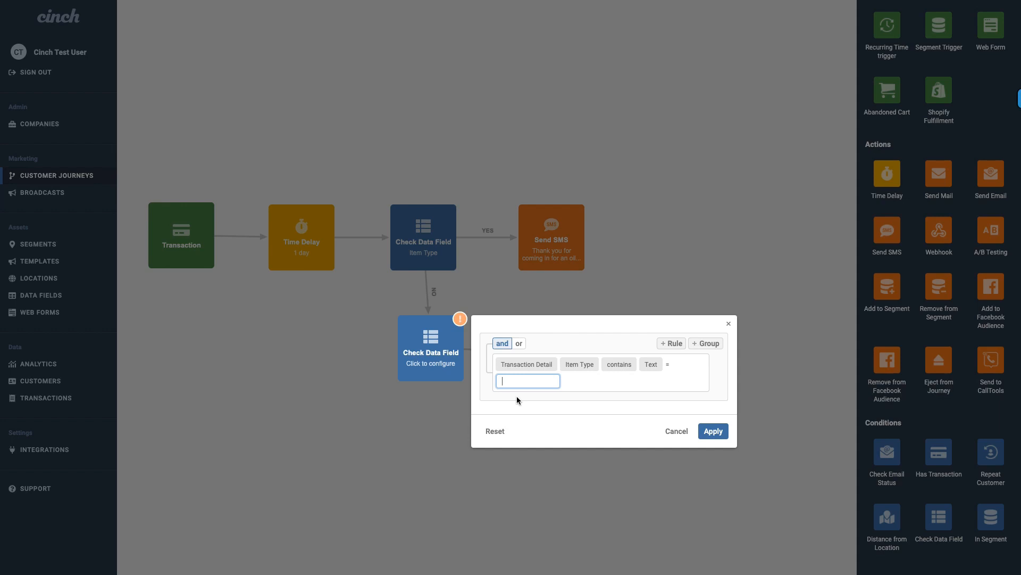
{"action": "type", "text": "brakes"}
{"action": "left_click", "coordinate": [714, 431]}
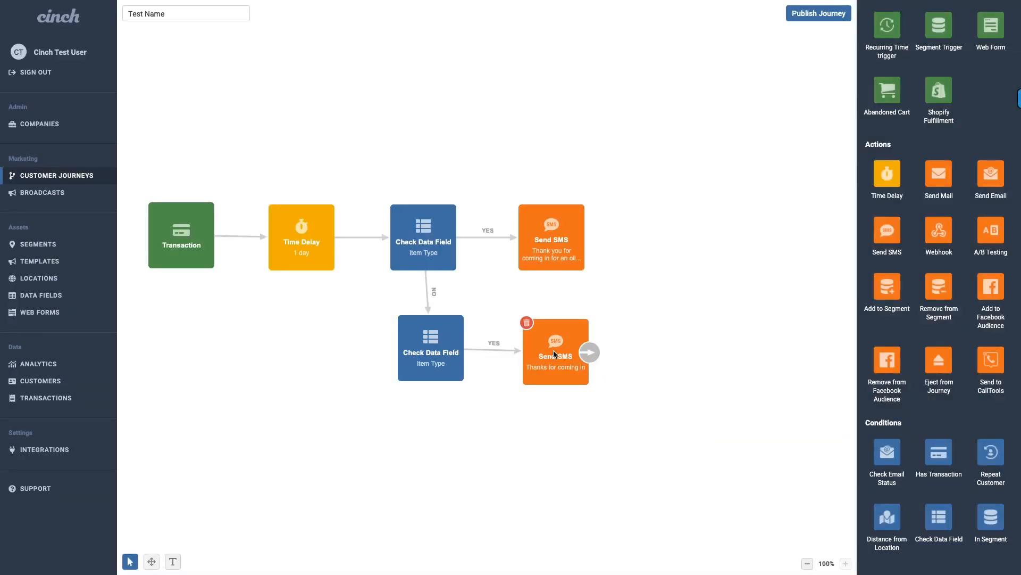
- Change the lower Send SMS message to "Thanks for coming in to service your brakes", and align the second Check Data Field under the first
{"action": "left_click", "coordinate": [553, 350]}
{"action": "left_click", "coordinate": [419, 351]}
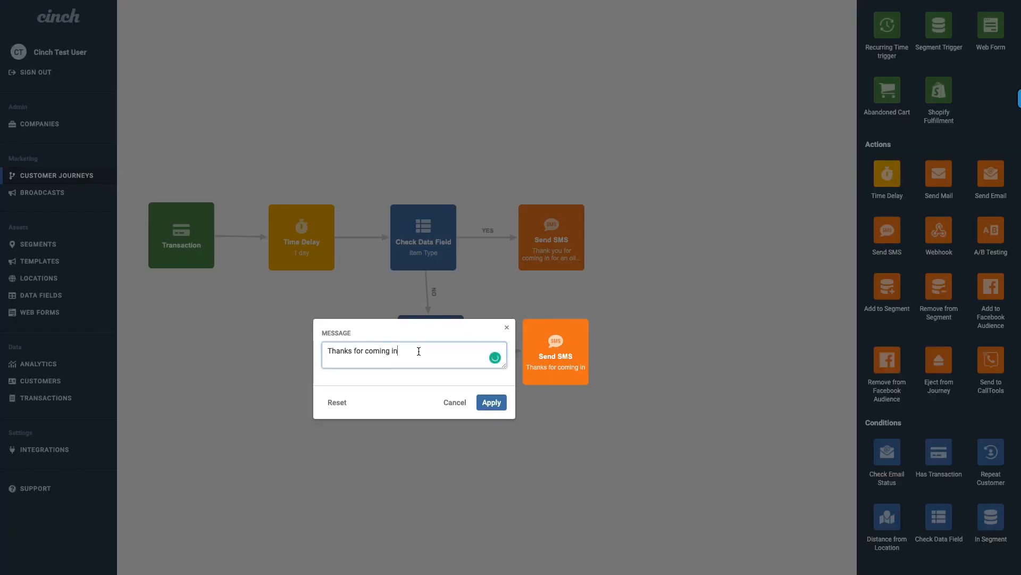
{"action": "type", "text": "to service yo"}
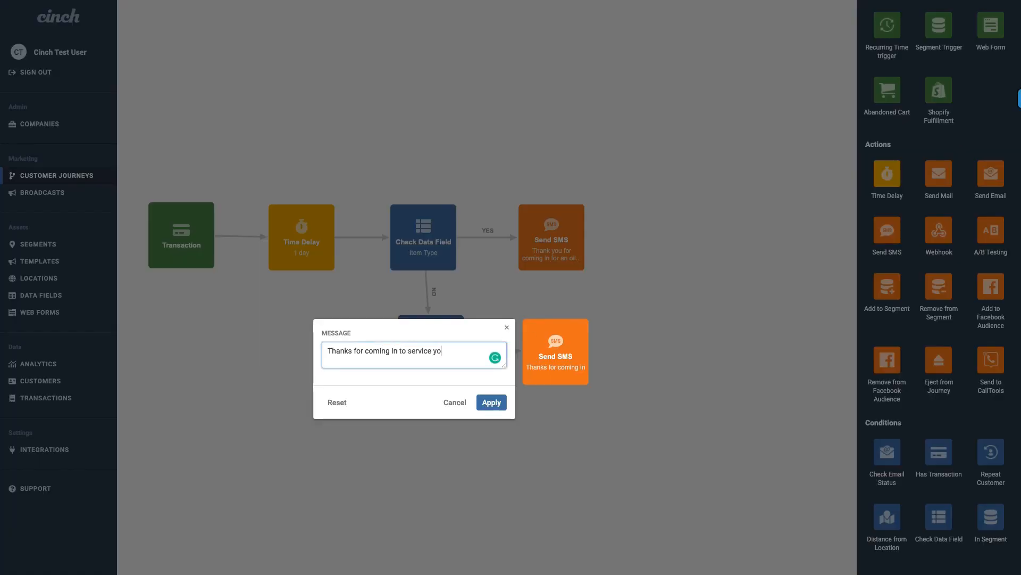
{"action": "type", "text": "ur brakes"}
{"action": "left_click", "coordinate": [491, 403]}
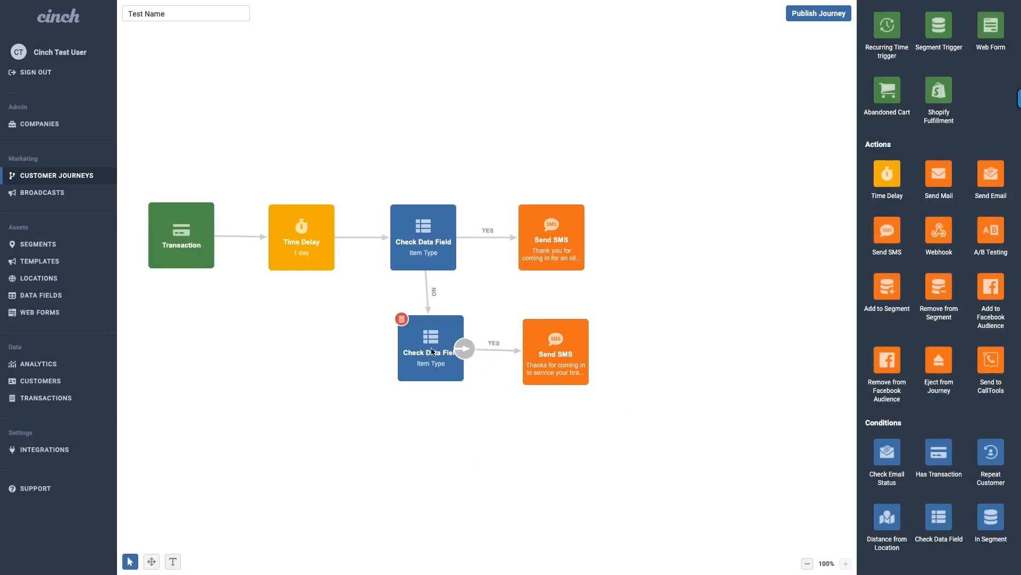
{"action": "left_click_drag", "start_coordinate": [432, 351], "coordinate": [422, 352]}
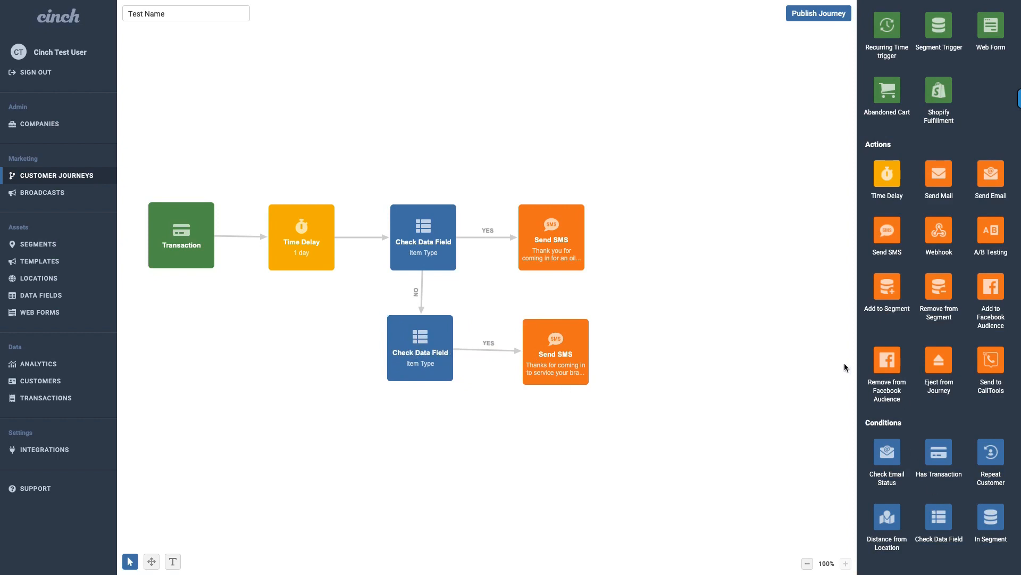
- Add a Send SMS action below the second Check Data Field and connect that condition to it as NO
{"action": "left_click_drag", "start_coordinate": [889, 234], "coordinate": [452, 484]}
{"action": "left_click_drag", "start_coordinate": [453, 350], "coordinate": [484, 464]}
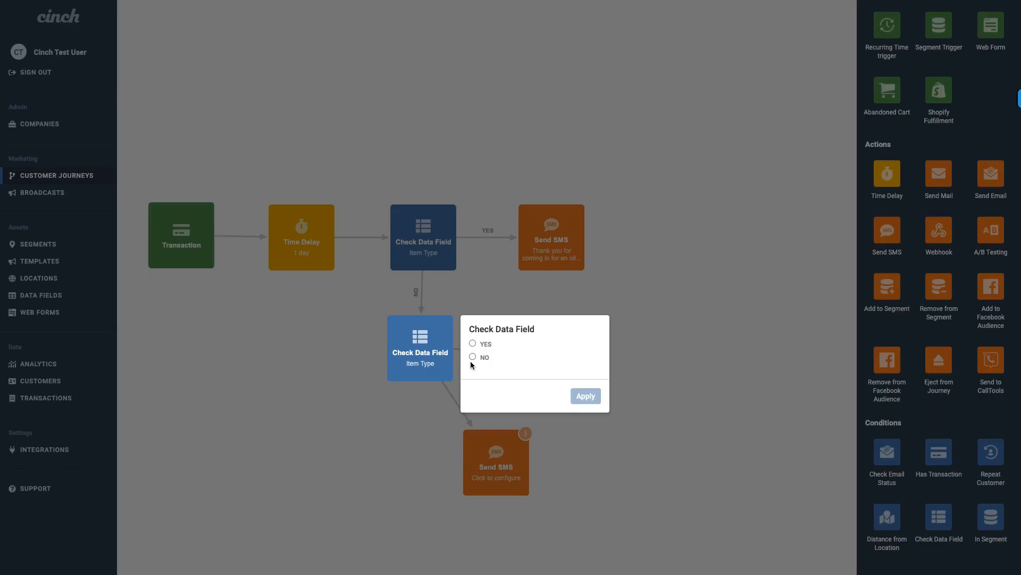
{"action": "left_click", "coordinate": [472, 357]}
{"action": "left_click", "coordinate": [586, 396]}
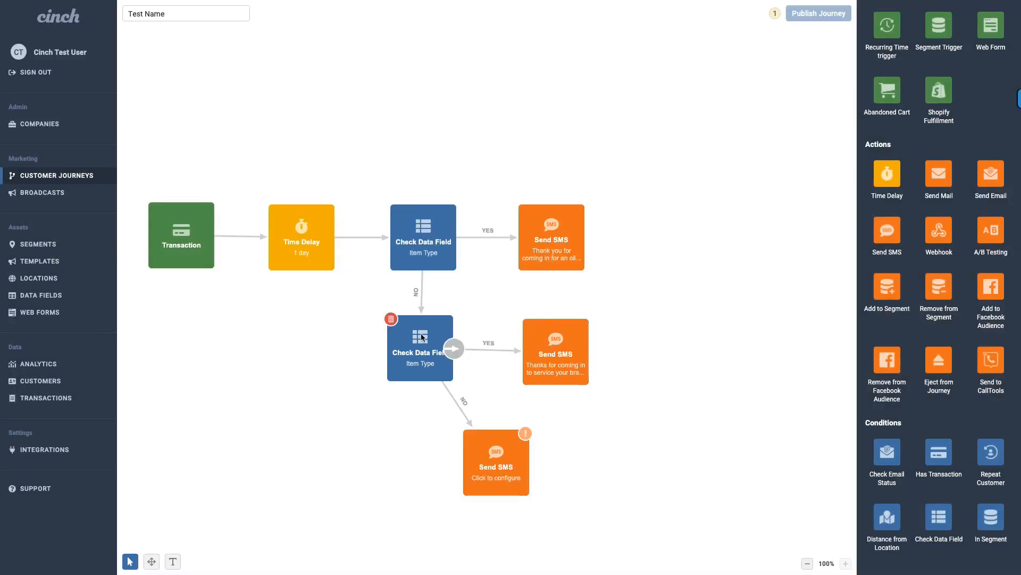
{"action": "mouse_move", "coordinate": [531, 461]}
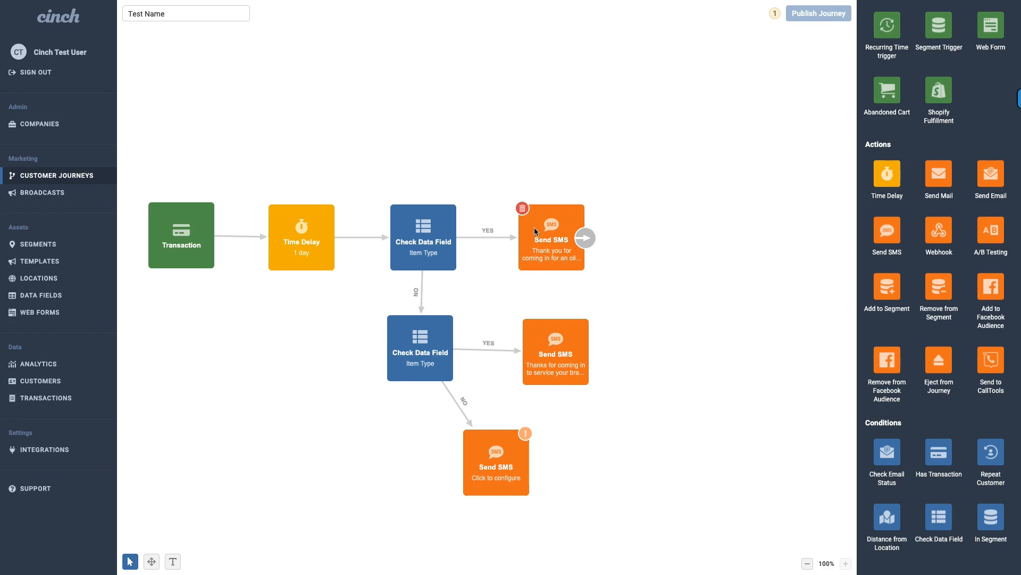
- Add an In Segment condition below the Transaction trigger and connect Transaction to it
{"action": "left_click_drag", "start_coordinate": [990, 524], "coordinate": [250, 360]}
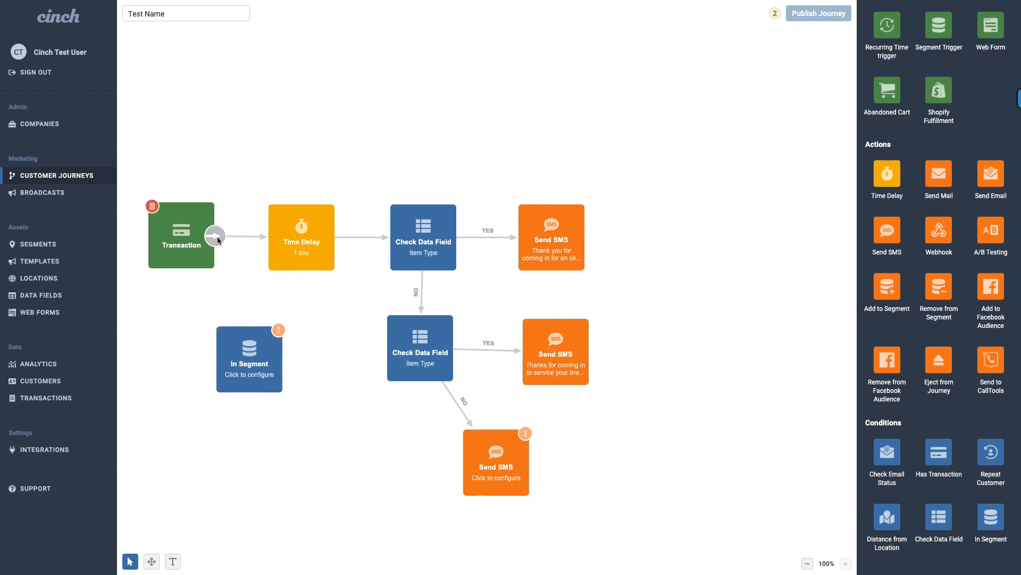
{"action": "left_click_drag", "start_coordinate": [215, 235], "coordinate": [246, 356]}
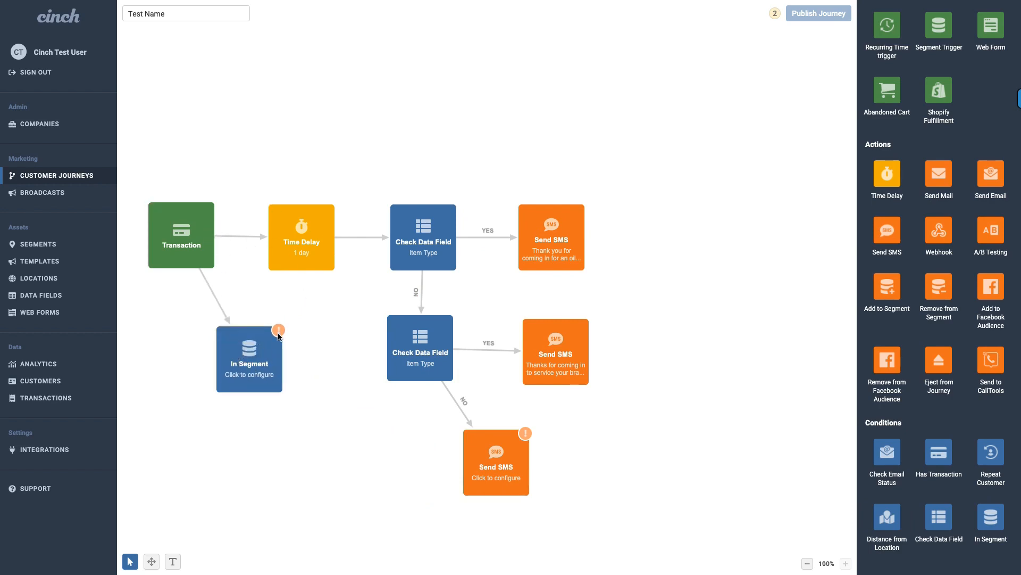
{"action": "left_click", "coordinate": [260, 351]}
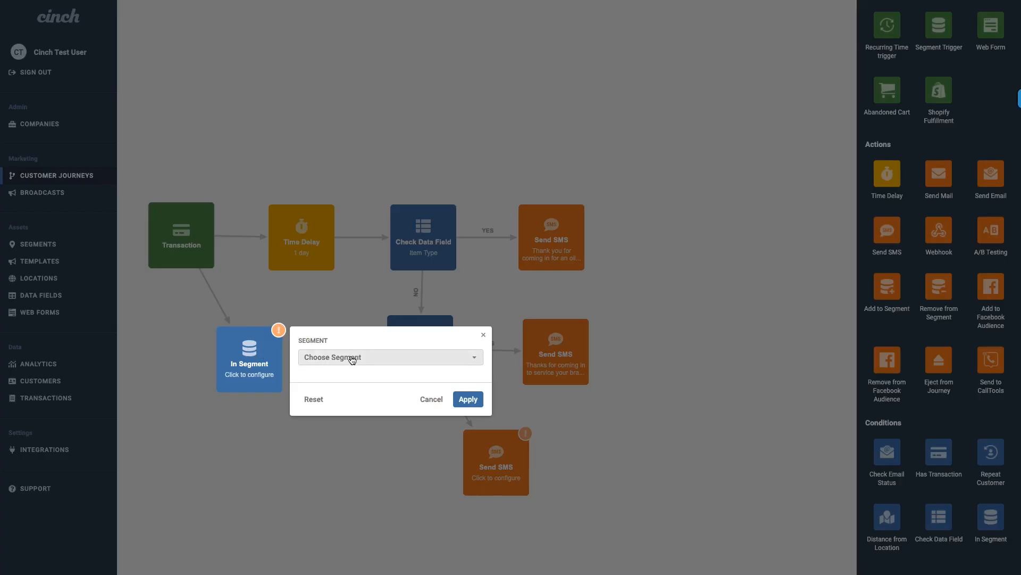
{"action": "left_click", "coordinate": [430, 400]}
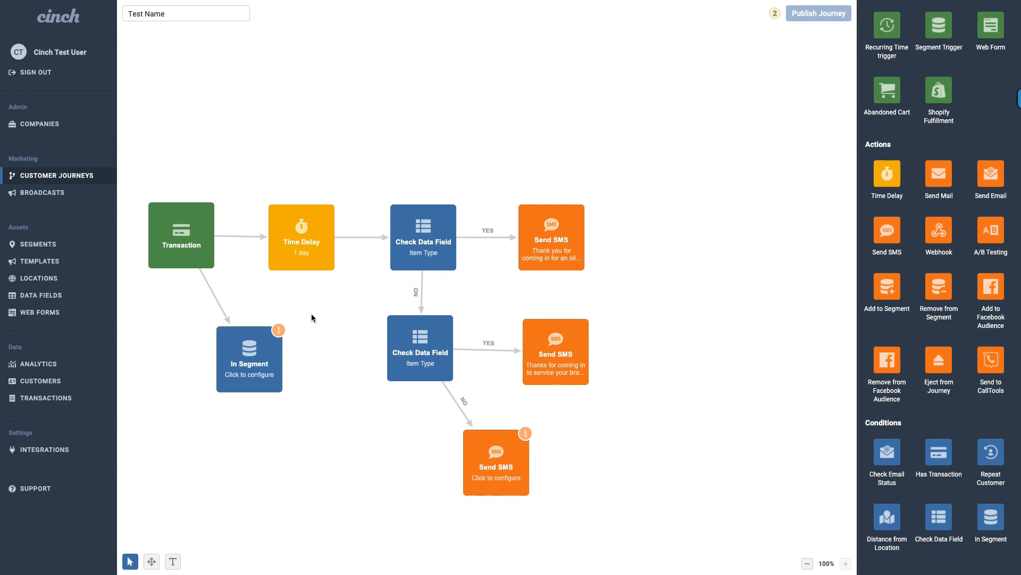
- Move In Segment below Time Delay, and reroute Time Delay's outgoing connection from the first Check Data Field to In Segment
{"action": "mouse_move", "coordinate": [231, 360]}
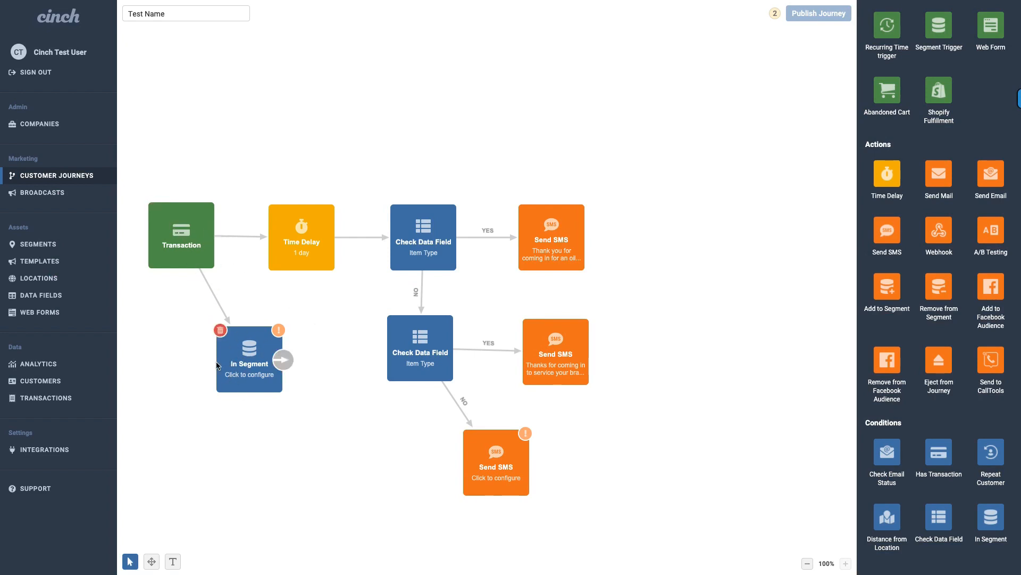
{"action": "left_click_drag", "start_coordinate": [263, 338], "coordinate": [309, 308]}
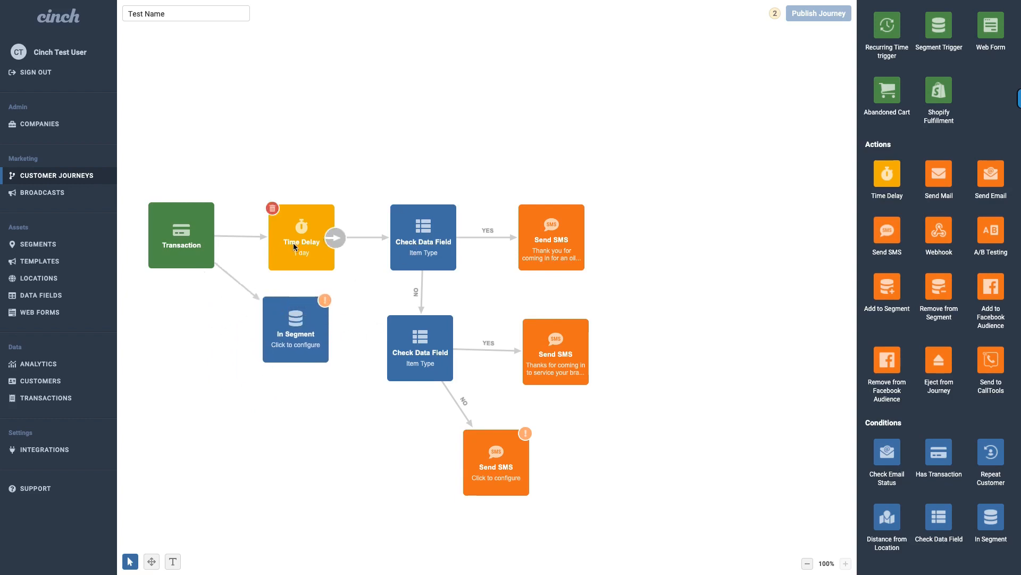
{"action": "left_click", "coordinate": [363, 238]}
{"action": "left_click_drag", "start_coordinate": [339, 238], "coordinate": [305, 312]}
{"action": "left_click", "coordinate": [309, 333]}
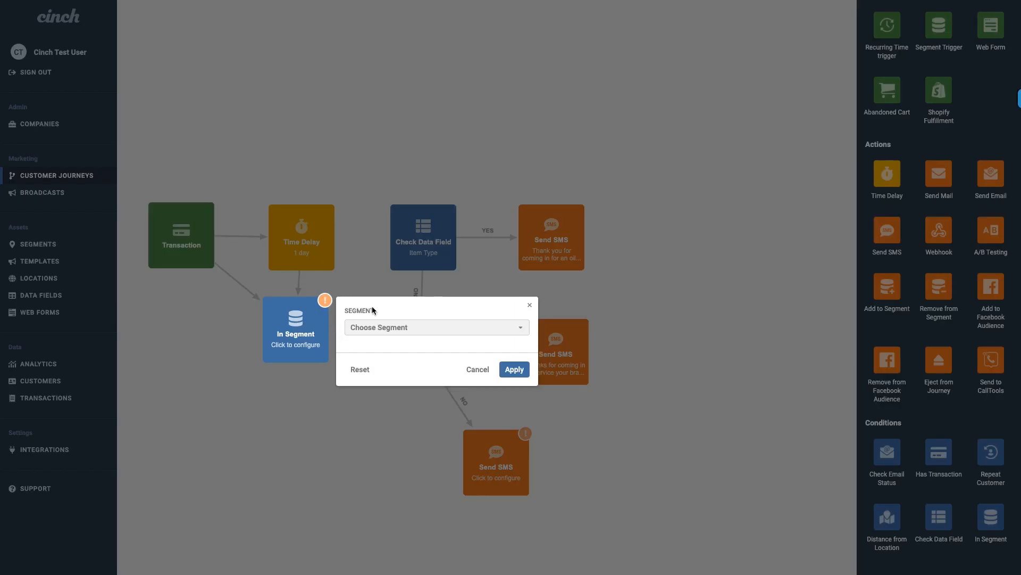
{"action": "left_click", "coordinate": [478, 370]}
- Connect the In Segment condition to the first Check Data Field as NO
{"action": "left_click", "coordinate": [371, 294]}
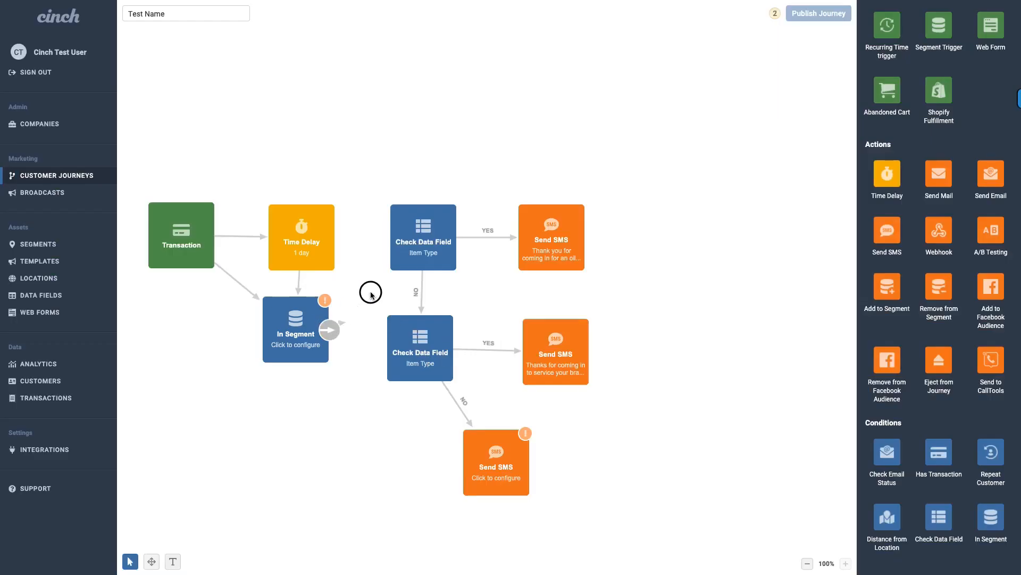
{"action": "left_click_drag", "start_coordinate": [371, 293], "coordinate": [404, 255]}
{"action": "left_click", "coordinate": [357, 326]}
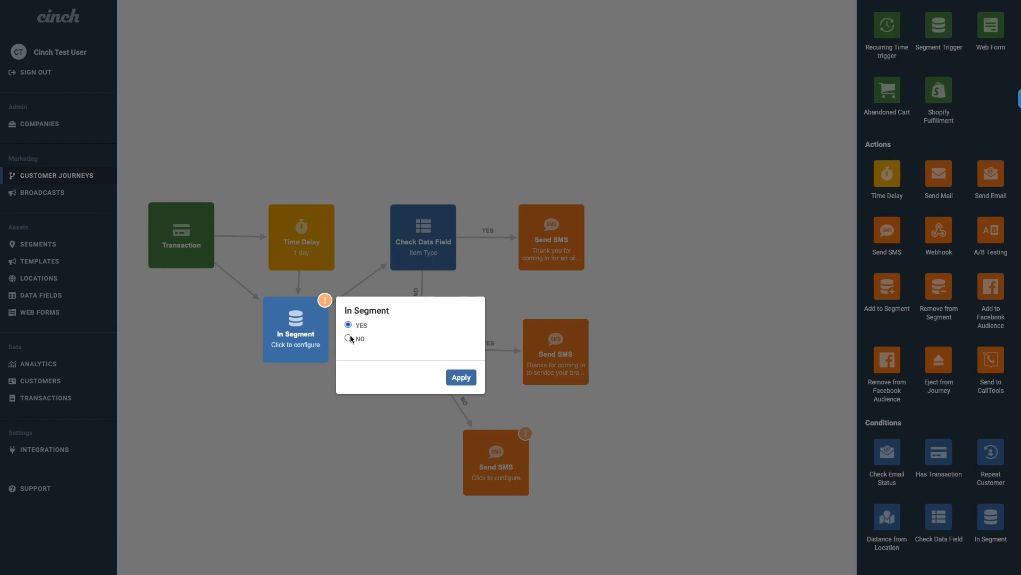
{"action": "left_click", "coordinate": [349, 338]}
{"action": "left_click", "coordinate": [461, 377]}
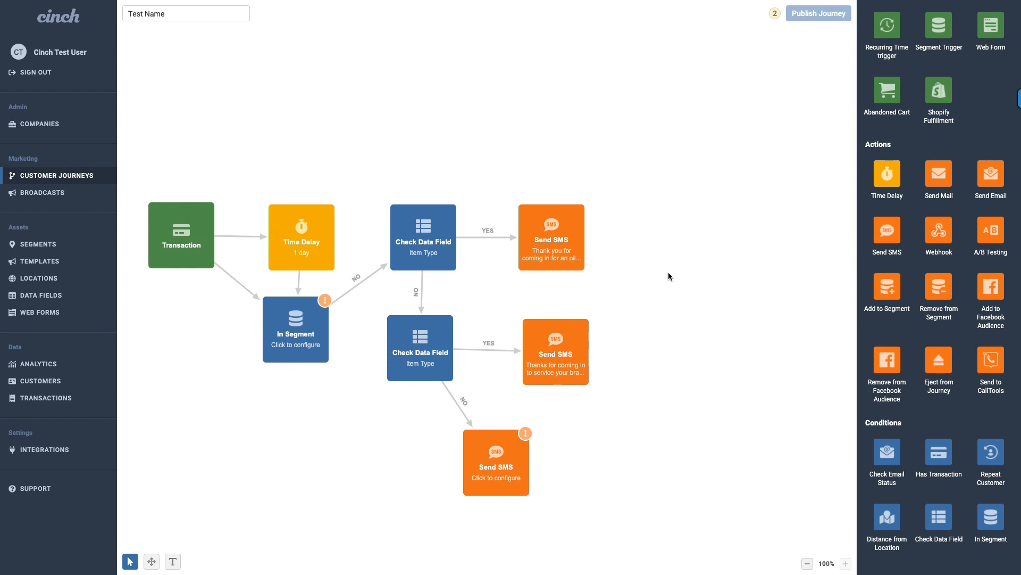
- Draft a broadcast for the segment "Birthdays for the next 7 days" with Google Analytics campaign title "shopping_thanksgiving_email_1", then cancel it
{"action": "left_click", "coordinate": [45, 198]}
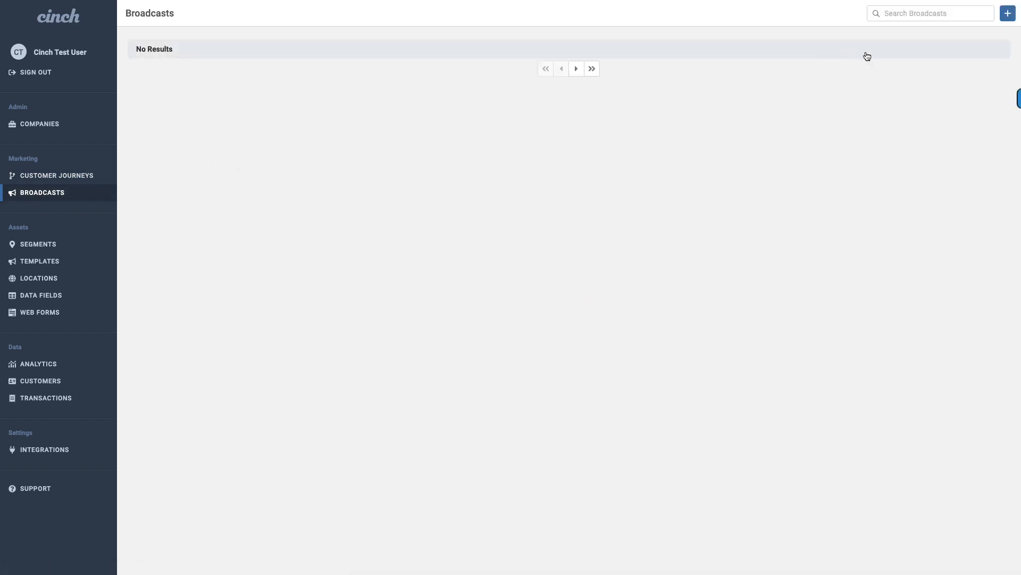
{"action": "left_click", "coordinate": [1007, 13]}
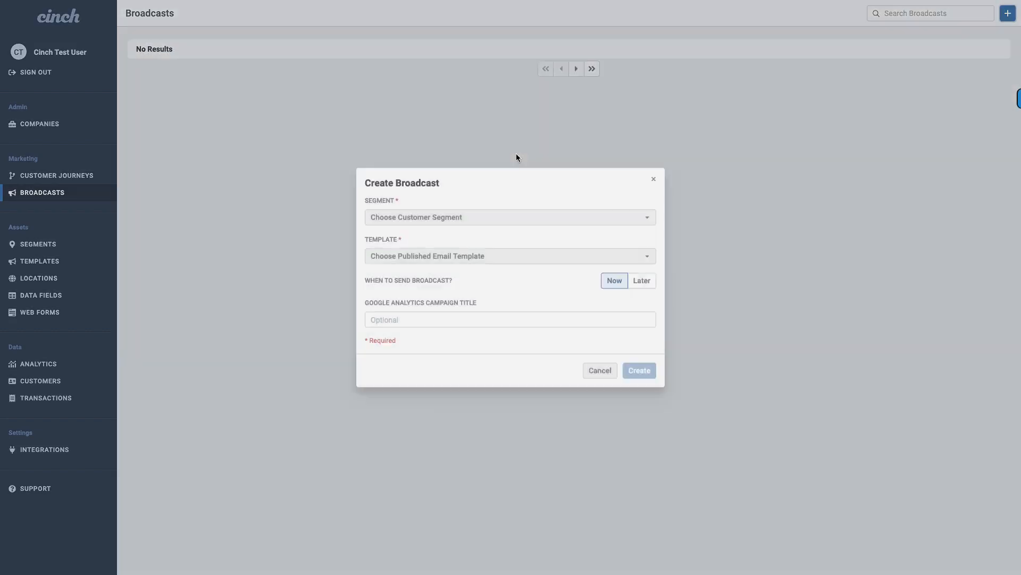
{"action": "left_click", "coordinate": [440, 229]}
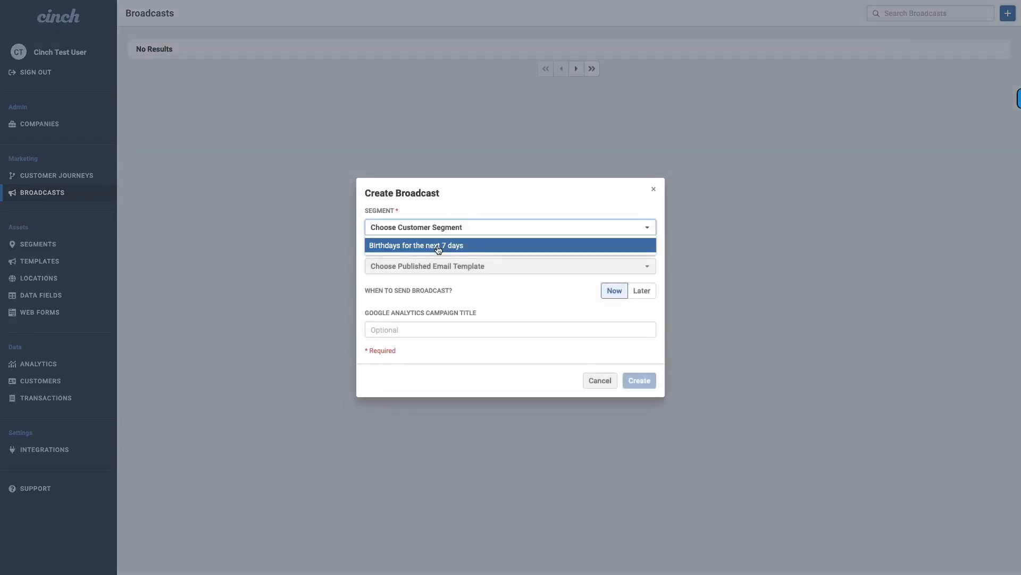
{"action": "left_click", "coordinate": [440, 245]}
{"action": "left_click", "coordinate": [431, 267]}
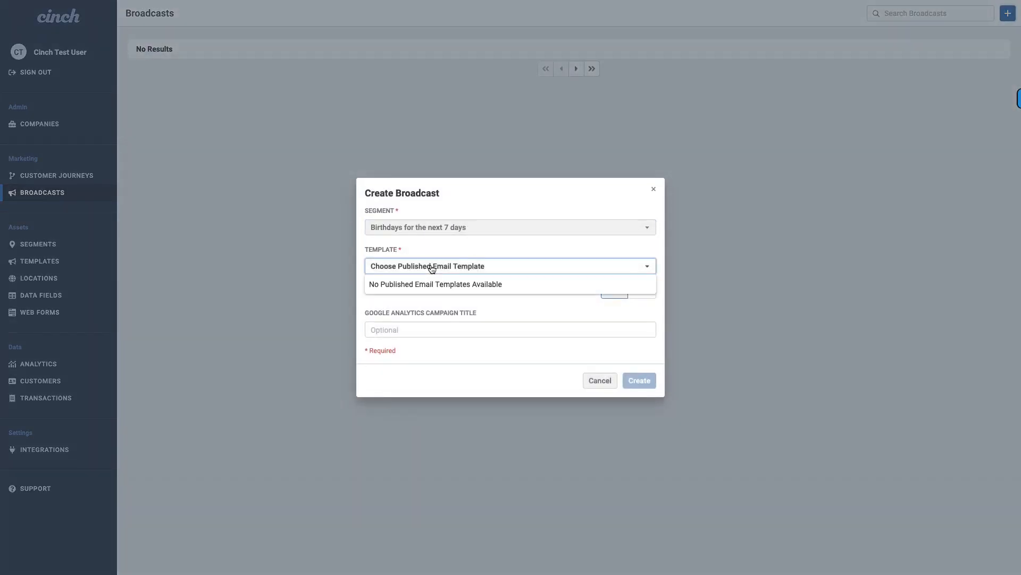
{"action": "left_click", "coordinate": [440, 250]}
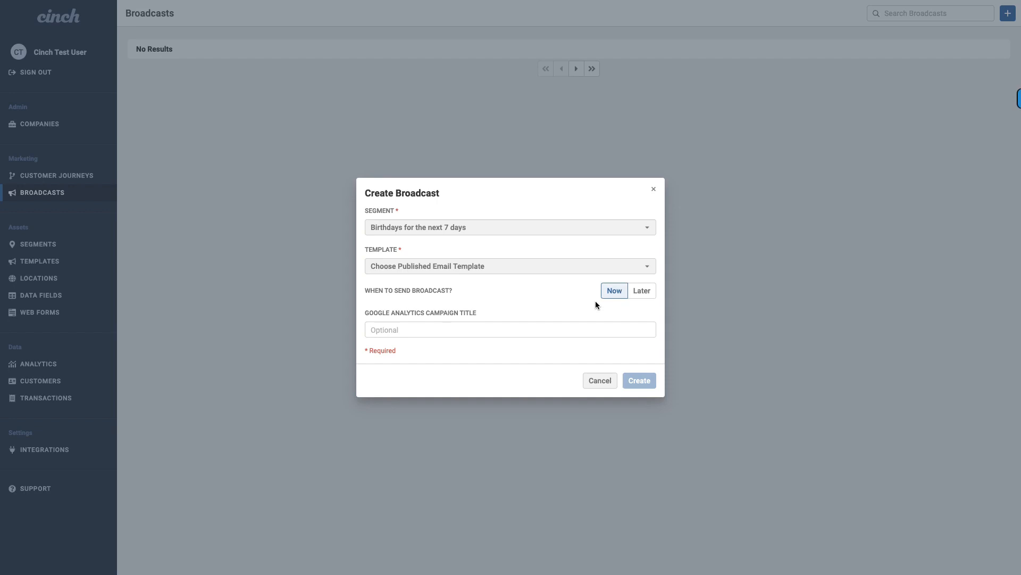
{"action": "left_click", "coordinate": [423, 330]}
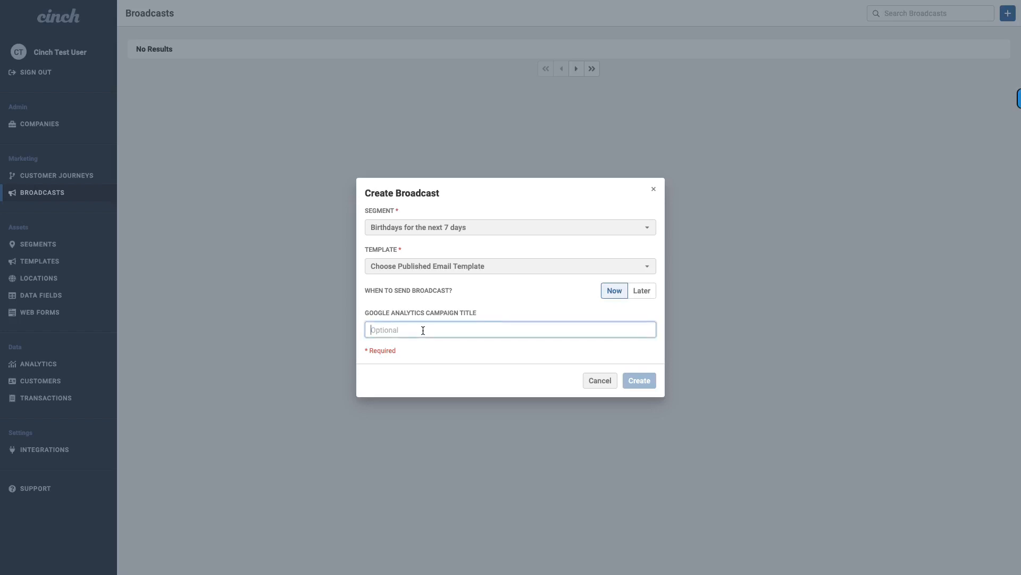
{"action": "type", "text": "shopping_thanksgiving_email_1"}
{"action": "left_click", "coordinate": [600, 381]}
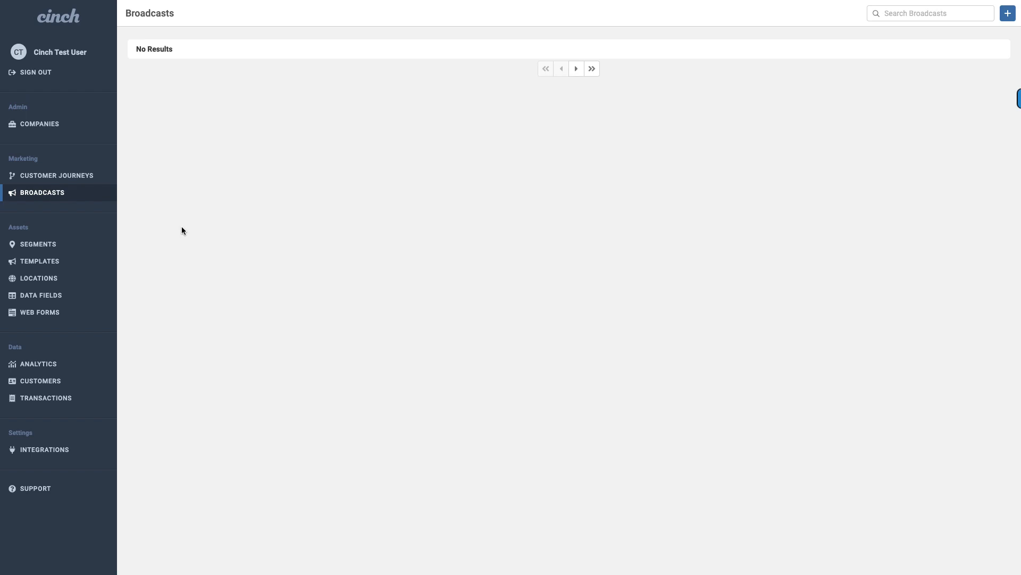
- Open the segments list and view it filtered by dynamic, by static, and with all segments
{"action": "left_click", "coordinate": [46, 245]}
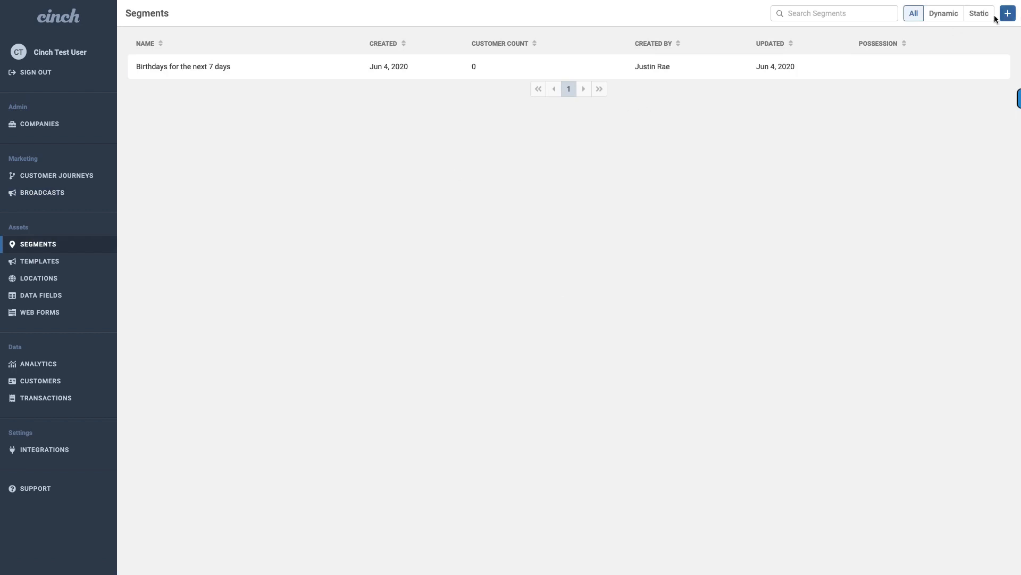
{"action": "left_click", "coordinate": [954, 20]}
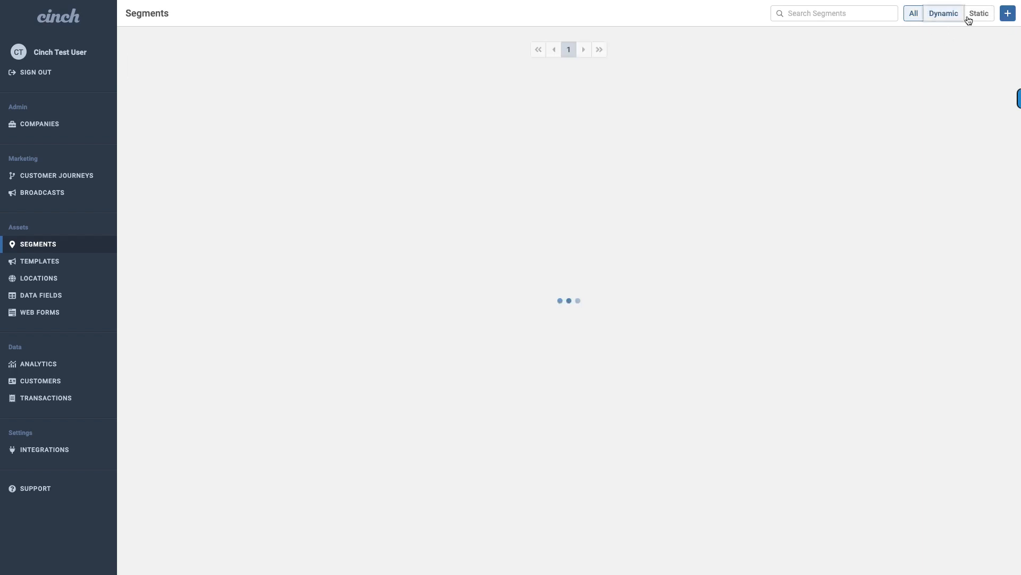
{"action": "left_click", "coordinate": [984, 18]}
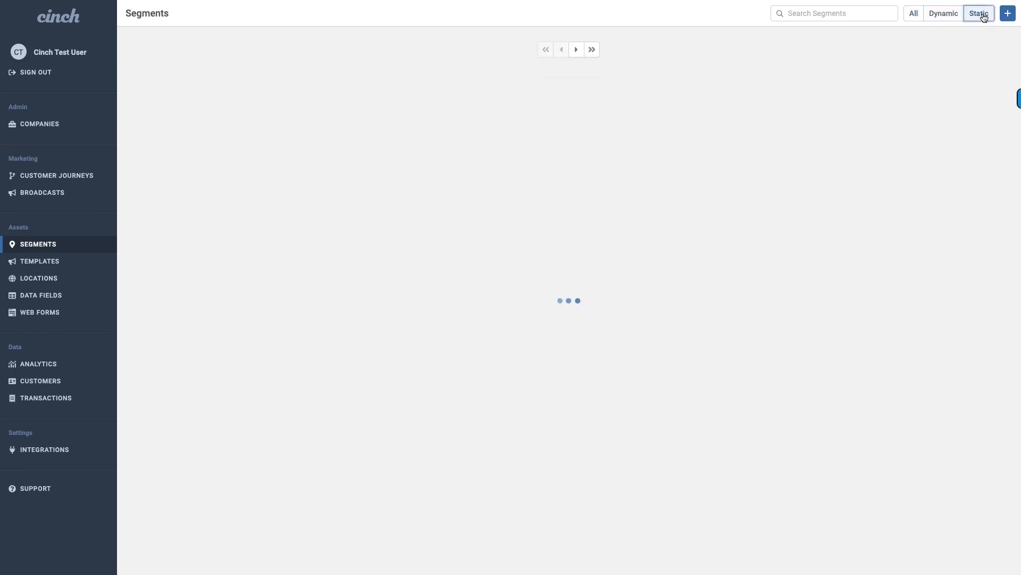
{"action": "left_click", "coordinate": [918, 15]}
- Create a new segment from the template "All Customers - Default"
{"action": "left_click", "coordinate": [1007, 13]}
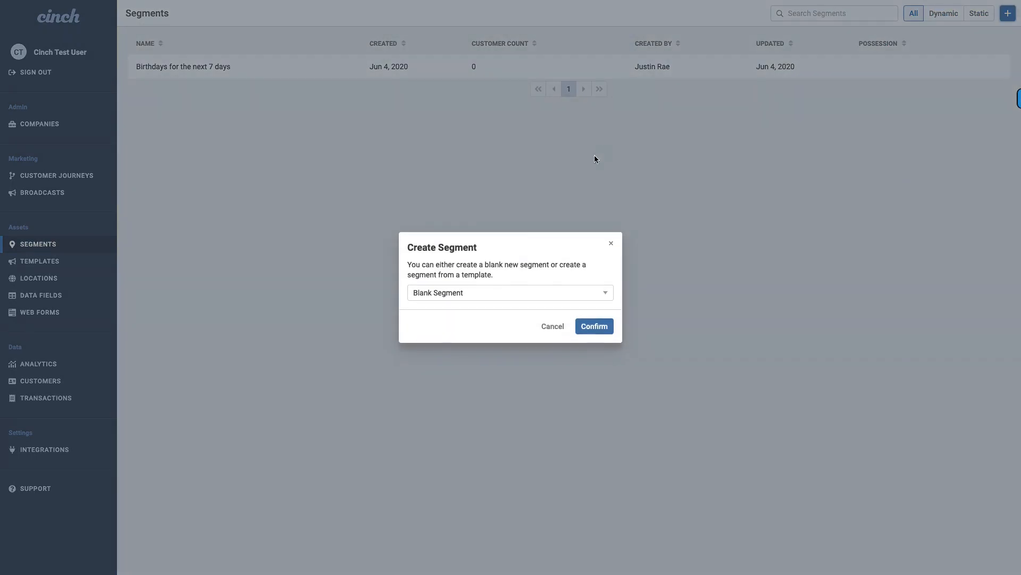
{"action": "left_click", "coordinate": [515, 292]}
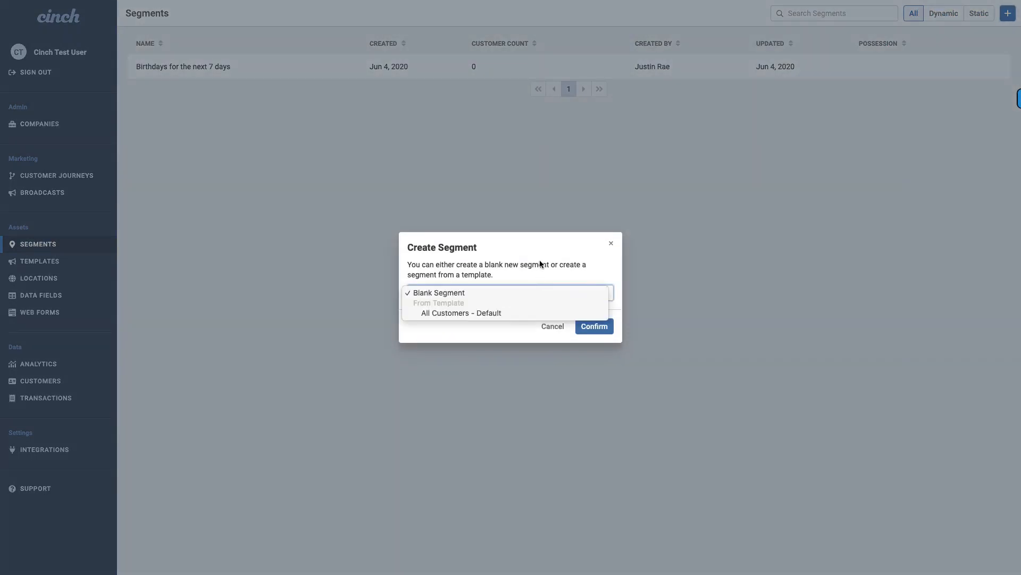
{"action": "left_click", "coordinate": [533, 273]}
{"action": "left_click", "coordinate": [518, 292]}
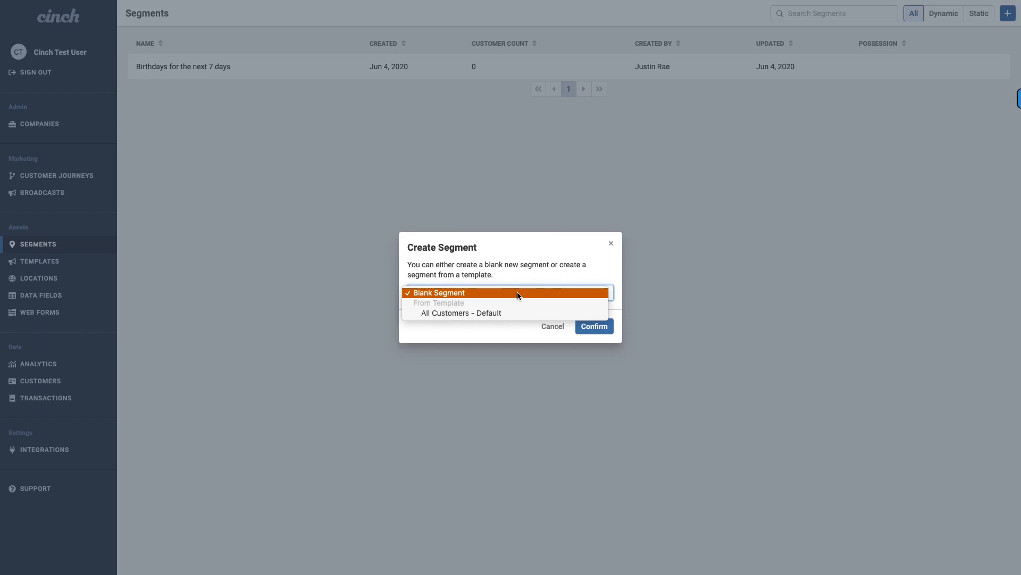
{"action": "left_click", "coordinate": [500, 314]}
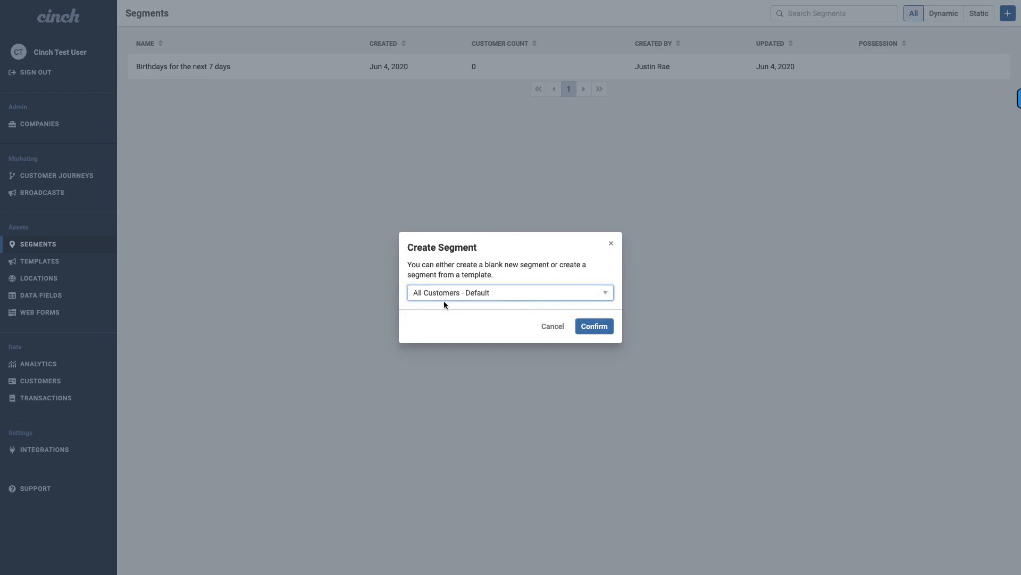
{"action": "left_click", "coordinate": [598, 330]}
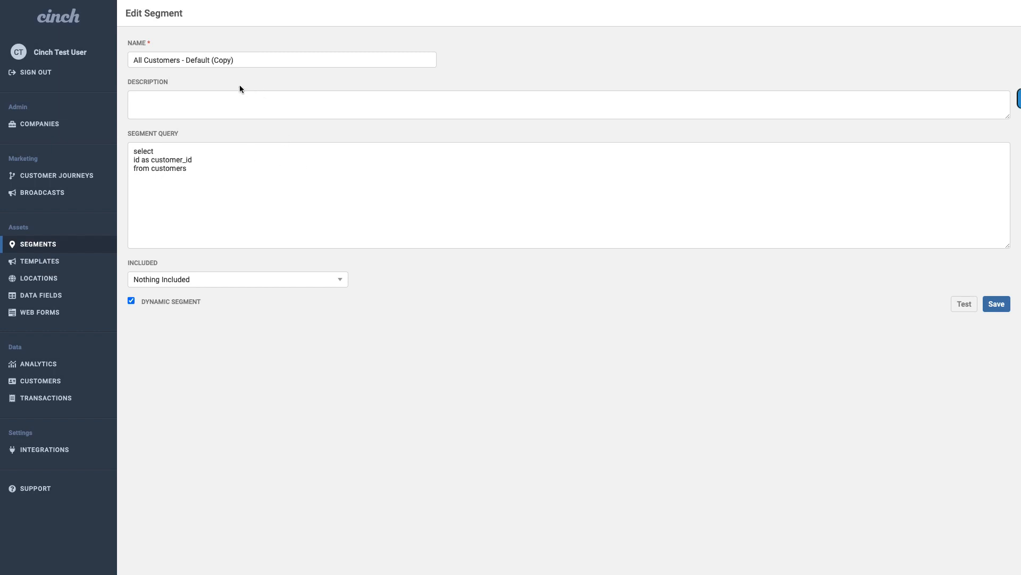
- Remove "(Copy)" from the new segment's name so it reads "All Customers - Default", and save the segment
{"action": "left_click_drag", "start_coordinate": [209, 61], "coordinate": [281, 61]}
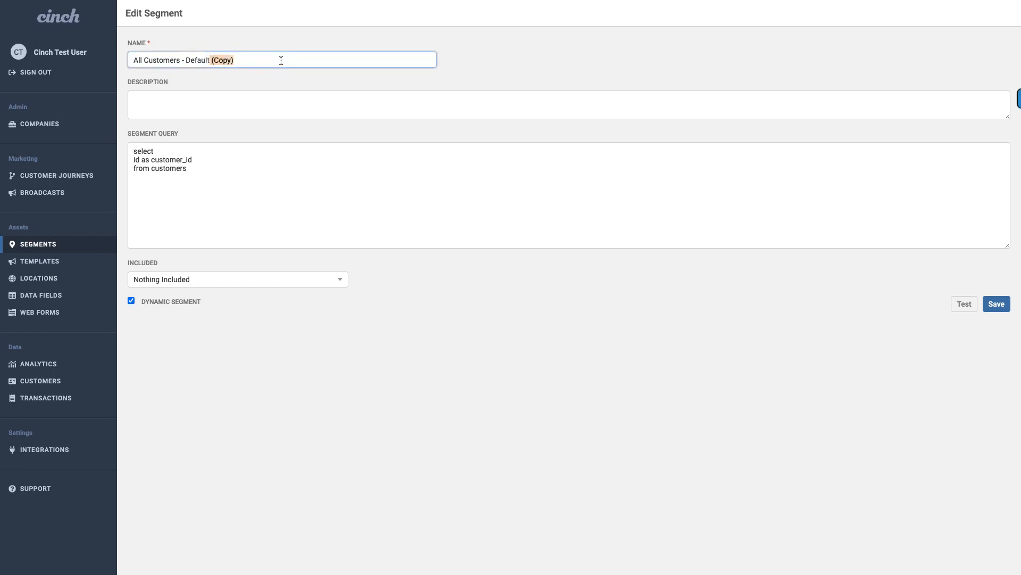
{"action": "key", "text": "BackSpace"}
{"action": "left_click", "coordinate": [991, 312]}
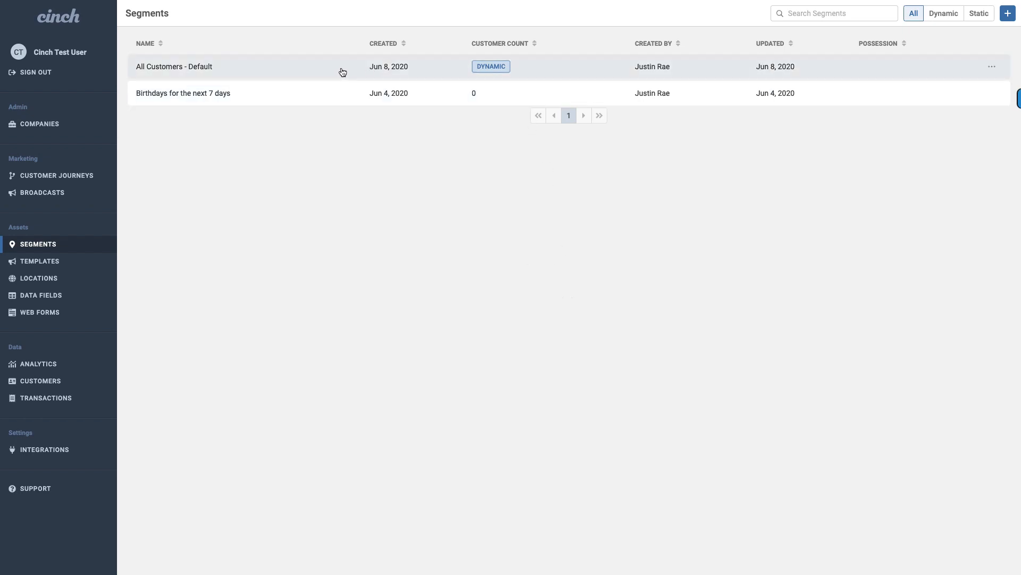
- Start a new blank segment and name it "Test"
{"action": "left_click", "coordinate": [1007, 13]}
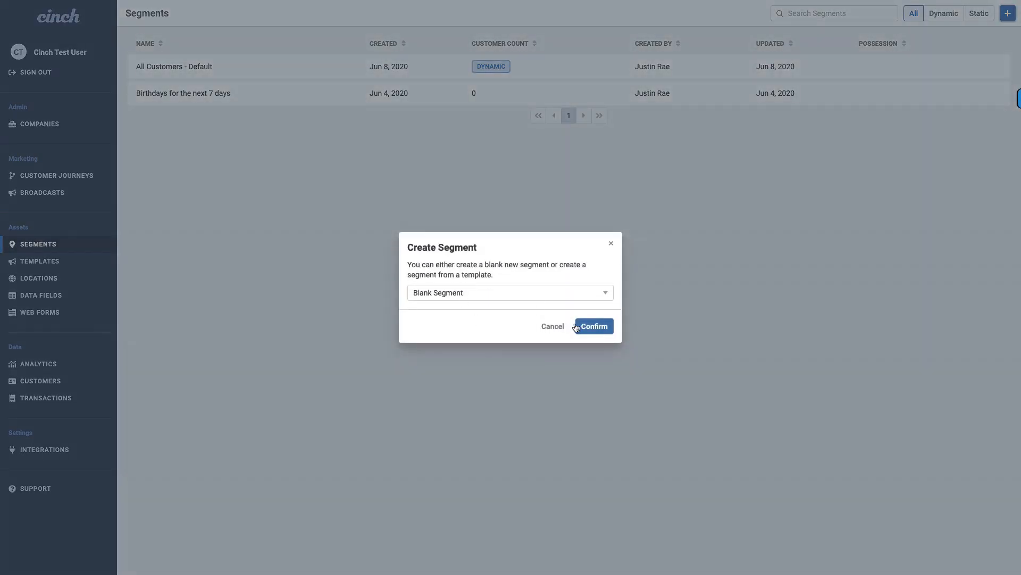
{"action": "left_click", "coordinate": [579, 326]}
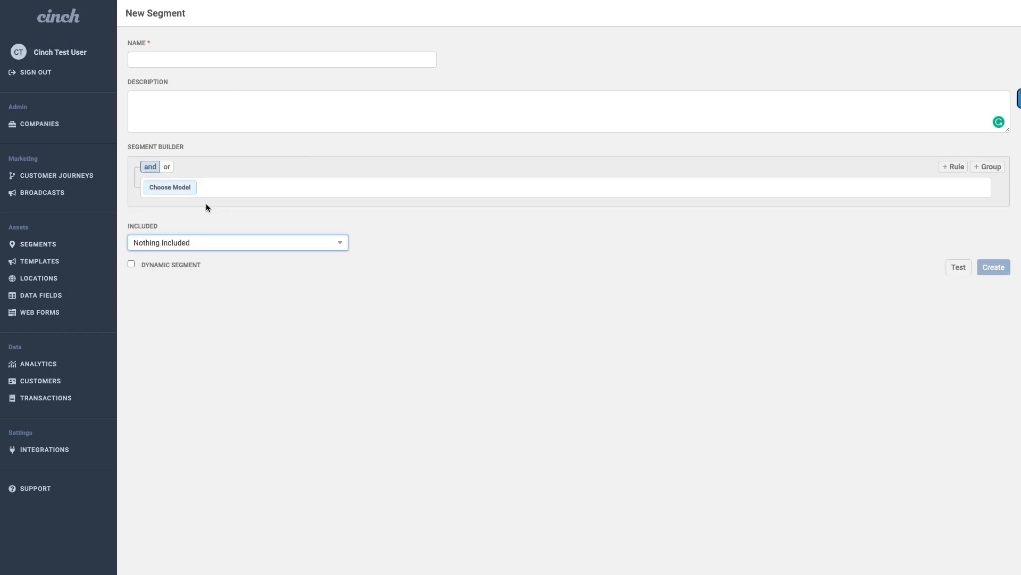
{"action": "left_click", "coordinate": [192, 60]}
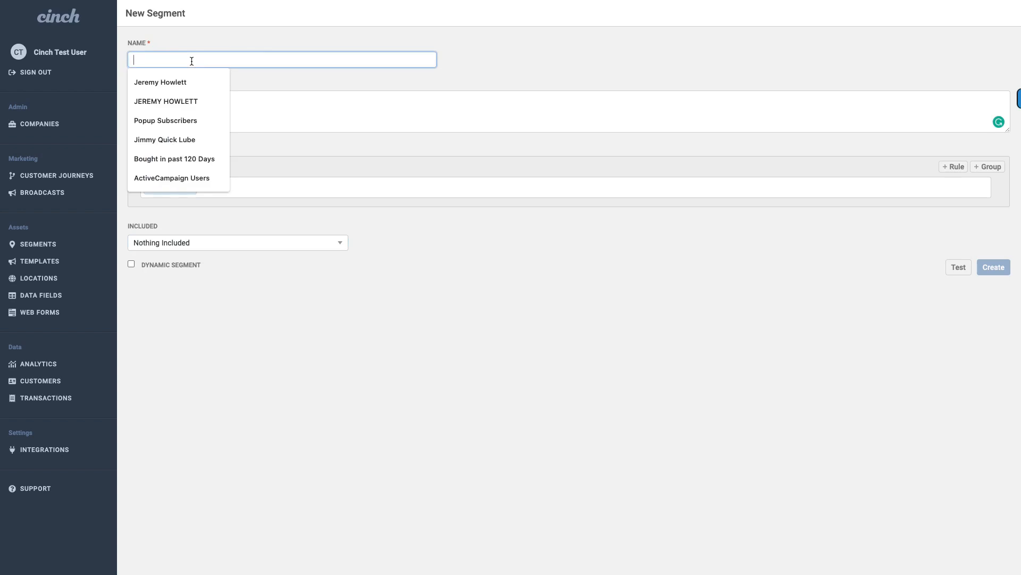
{"action": "type", "text": "Test"}
{"action": "key", "text": "Tab"}
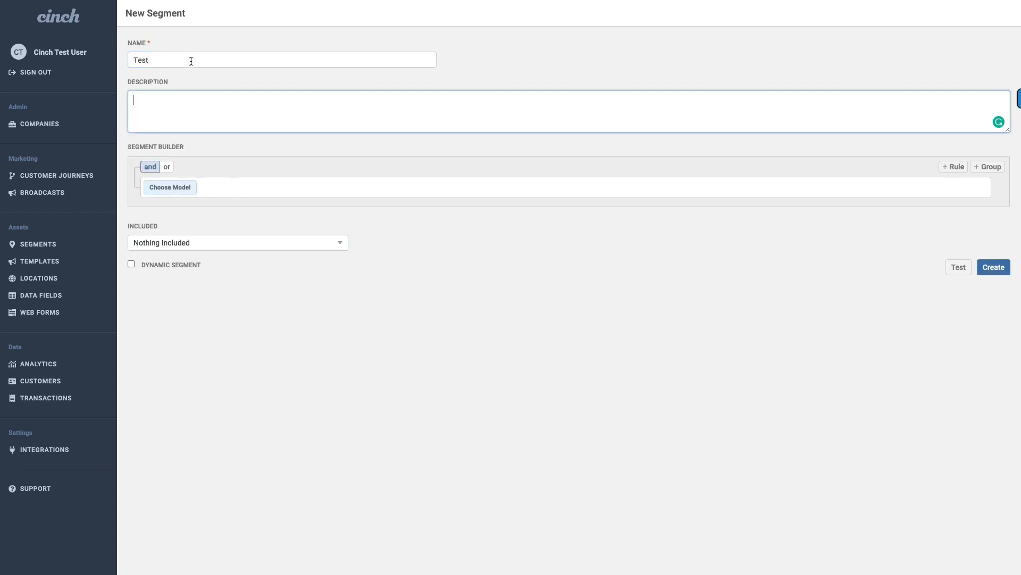
- Define the first segment rule as Customer Zip Code begins with the text 9
{"action": "left_click", "coordinate": [170, 188]}
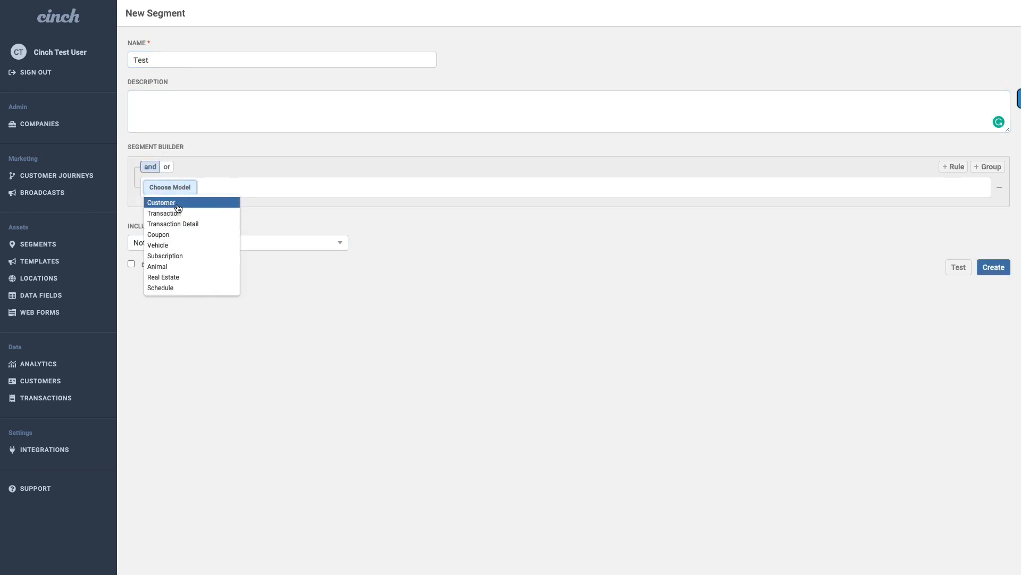
{"action": "left_click", "coordinate": [195, 203]}
{"action": "left_click", "coordinate": [210, 188]}
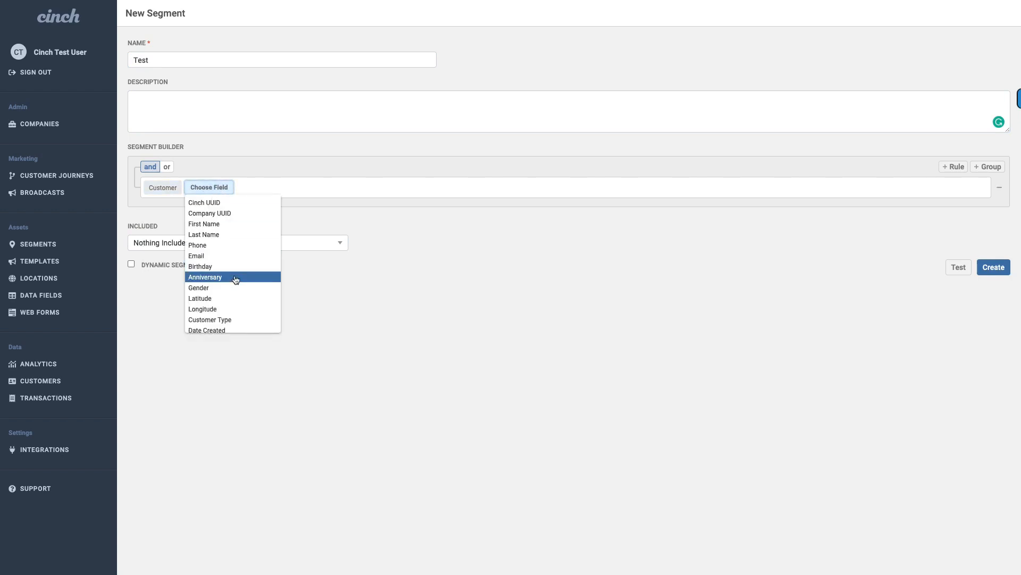
{"action": "scroll", "coordinate": [249, 285], "scroll_direction": "down", "scroll_amount": 2}
{"action": "scroll", "coordinate": [249, 285], "scroll_direction": "down", "scroll_amount": 2}
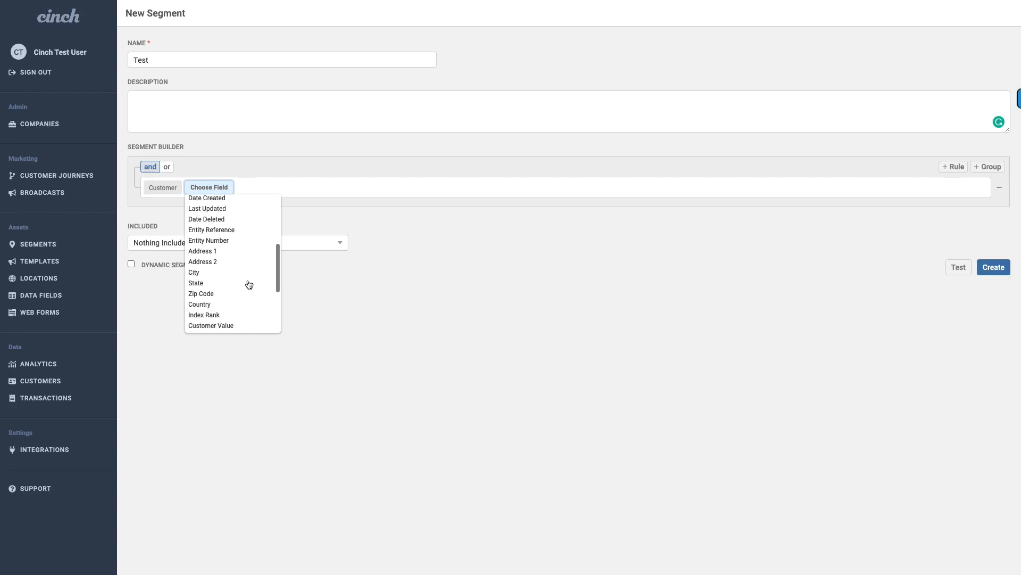
{"action": "left_click", "coordinate": [204, 293]}
{"action": "left_click", "coordinate": [254, 187]}
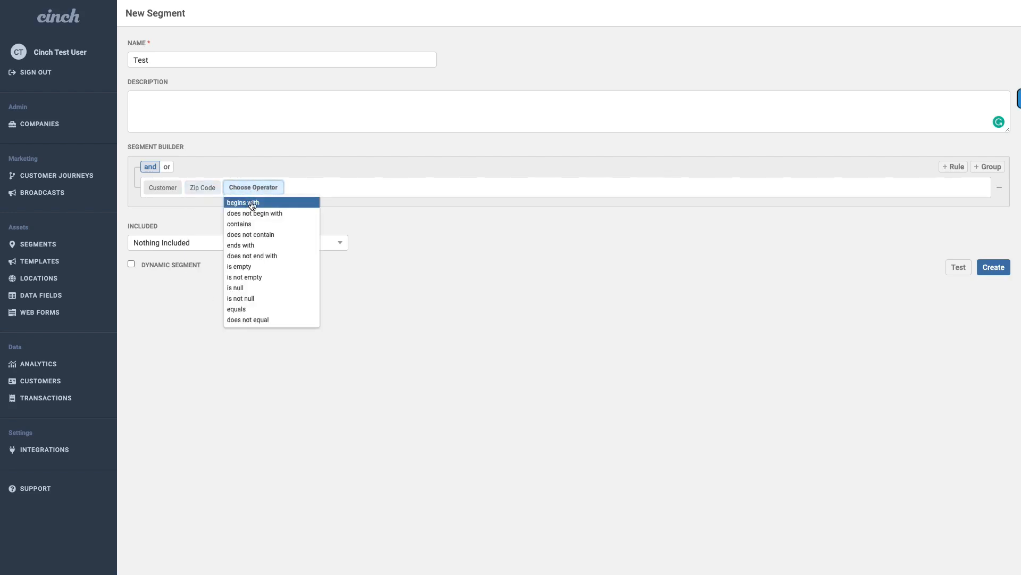
{"action": "left_click", "coordinate": [252, 205]}
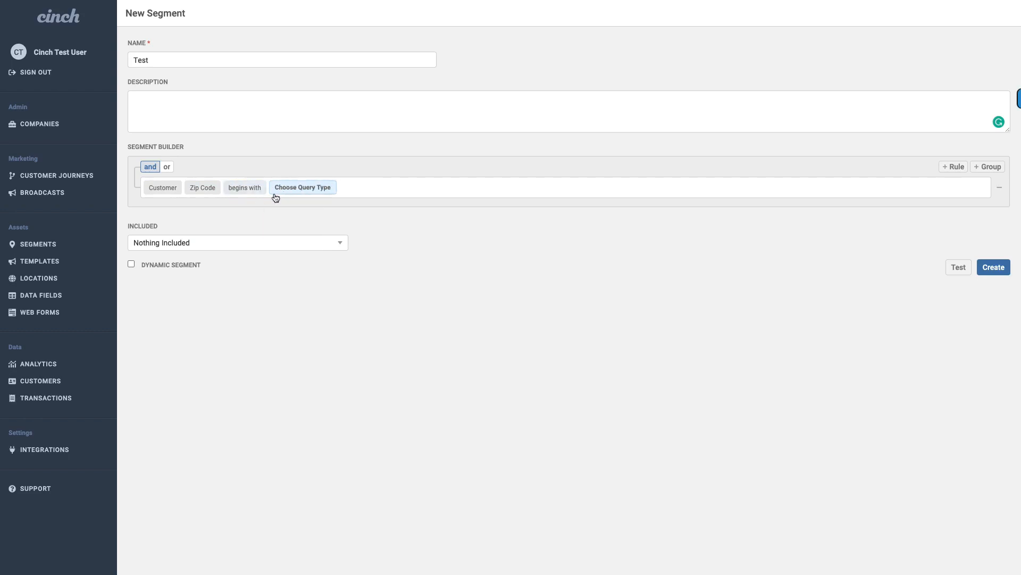
{"action": "left_click", "coordinate": [287, 187]}
{"action": "left_click", "coordinate": [295, 203]}
{"action": "type", "text": "9"}
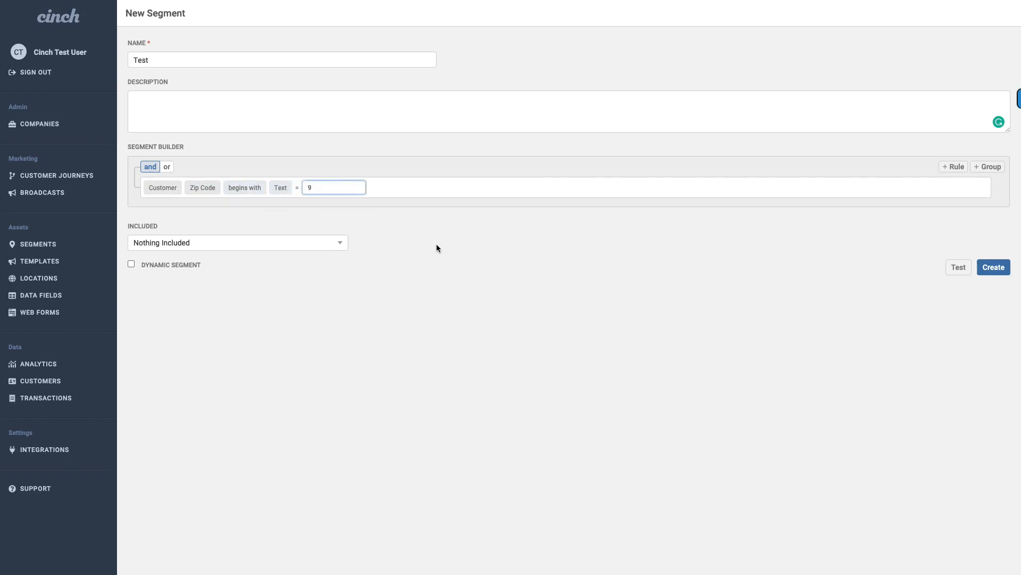
{"action": "left_click", "coordinate": [481, 234]}
- Add a second segment rule comparing Transaction Total as "is greater or equal" to a Number
{"action": "left_click", "coordinate": [953, 166]}
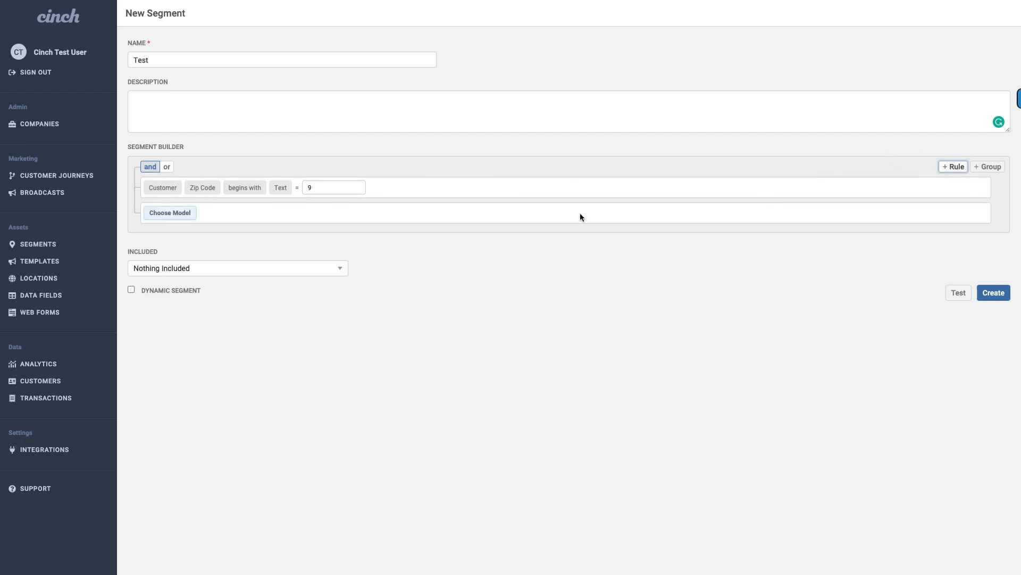
{"action": "left_click", "coordinate": [165, 214]}
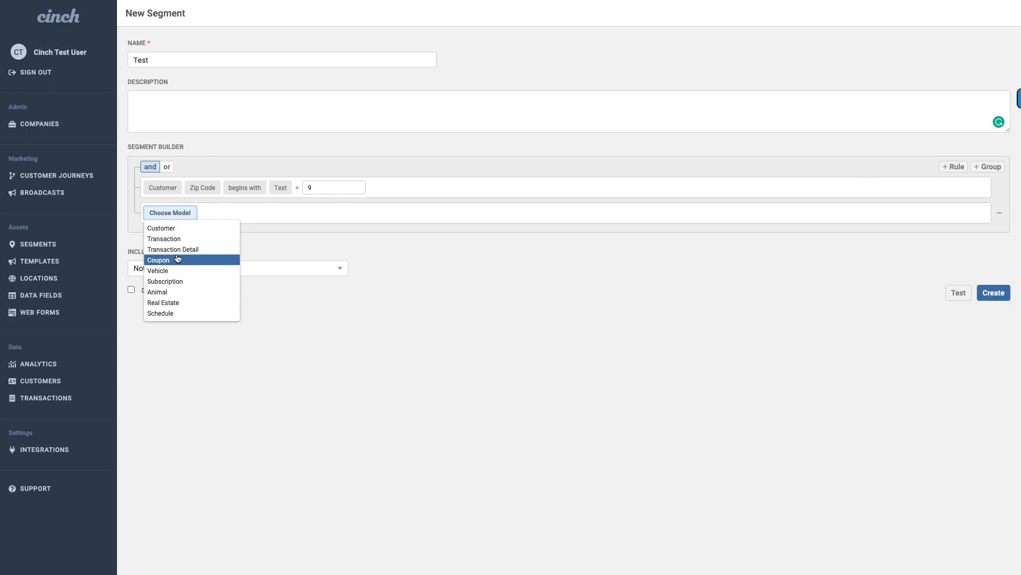
{"action": "left_click", "coordinate": [173, 238]}
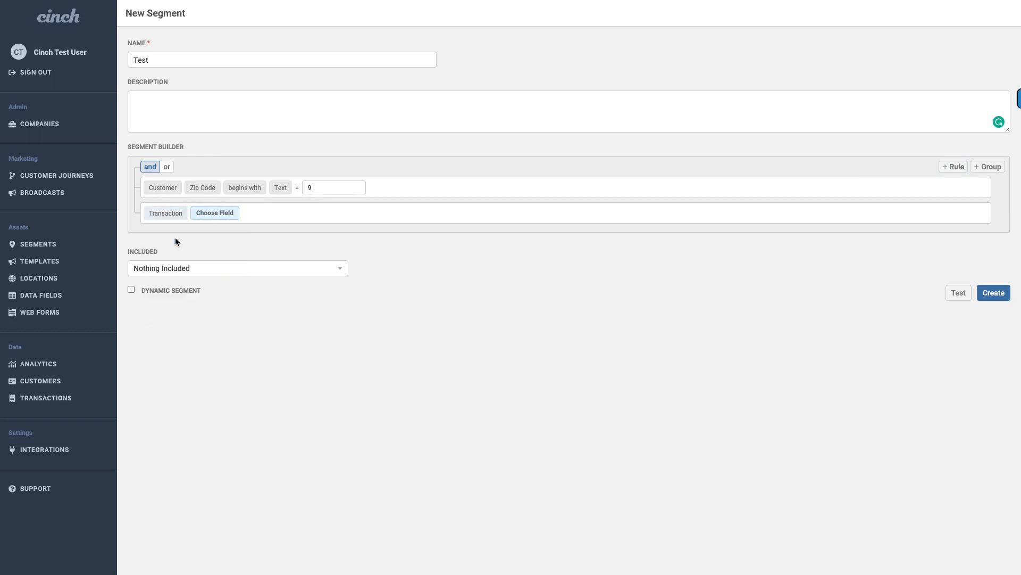
{"action": "left_click", "coordinate": [209, 215]}
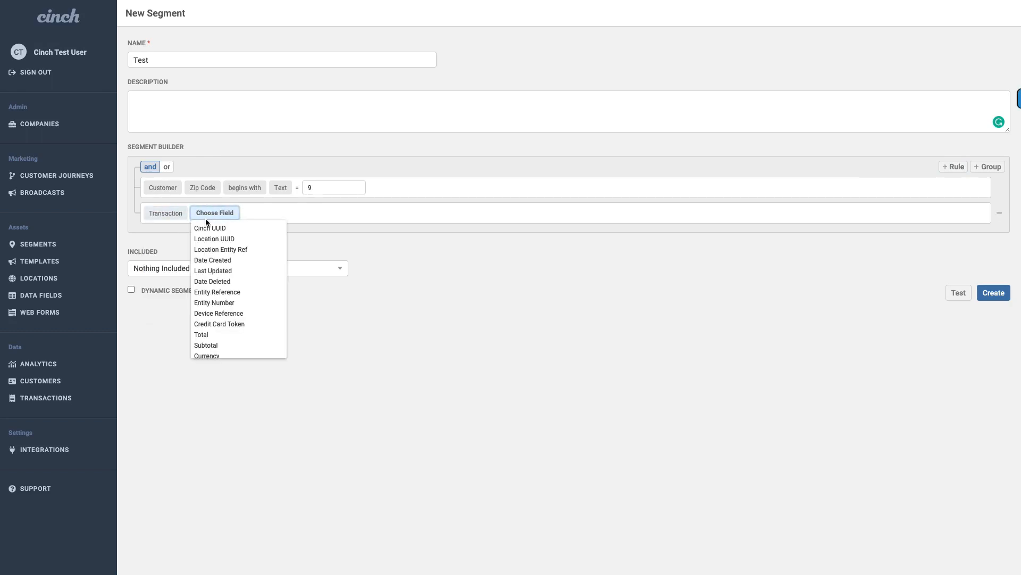
{"action": "left_click", "coordinate": [223, 337]}
{"action": "left_click", "coordinate": [242, 213]}
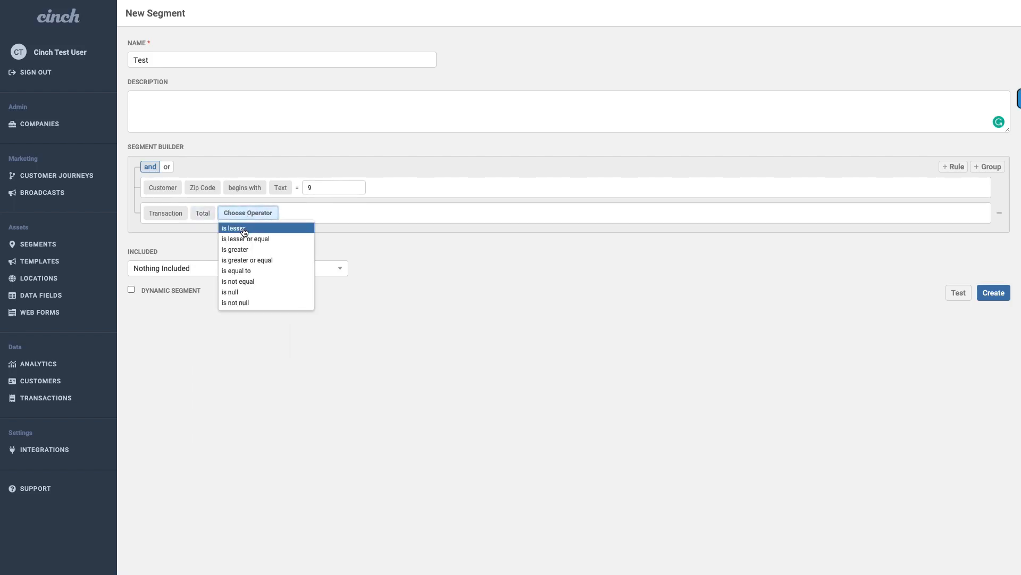
{"action": "left_click", "coordinate": [249, 260]}
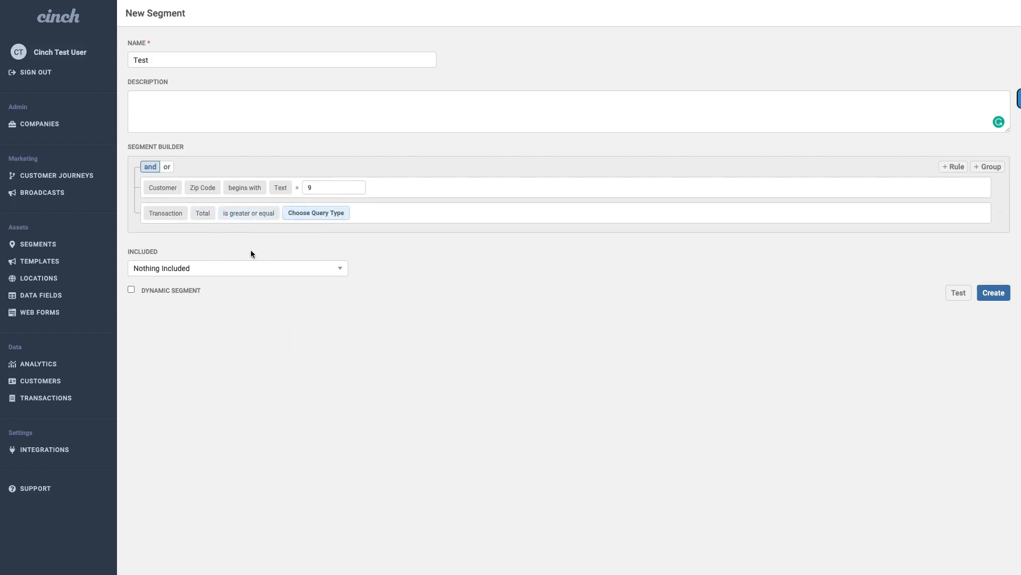
{"action": "left_click", "coordinate": [319, 213]}
{"action": "left_click", "coordinate": [298, 226]}
- Set the Transaction Total rule's number to 300 and create the segment
{"action": "left_click", "coordinate": [360, 214]}
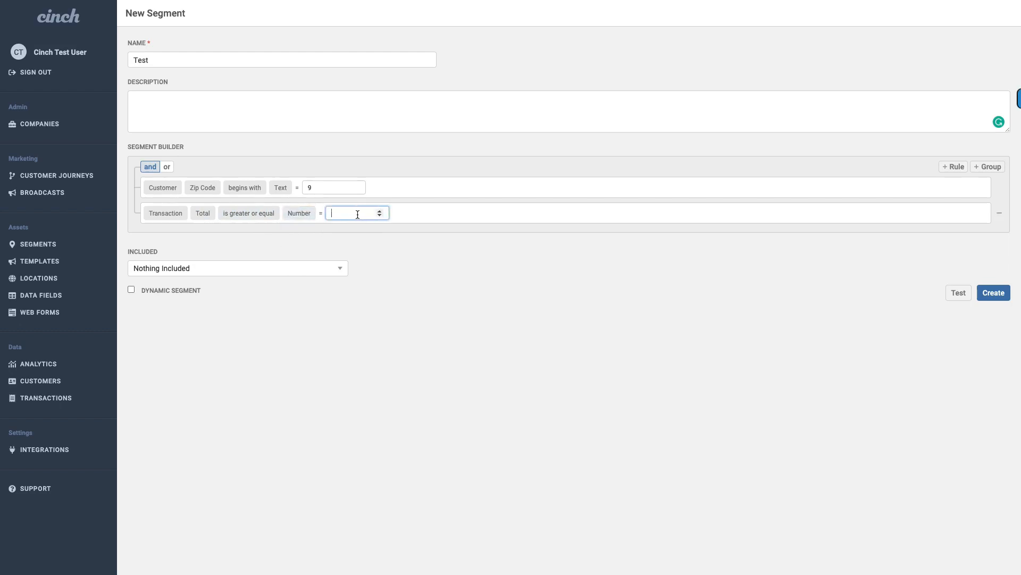
{"action": "type", "text": "3"}
{"action": "left_click", "coordinate": [204, 213]}
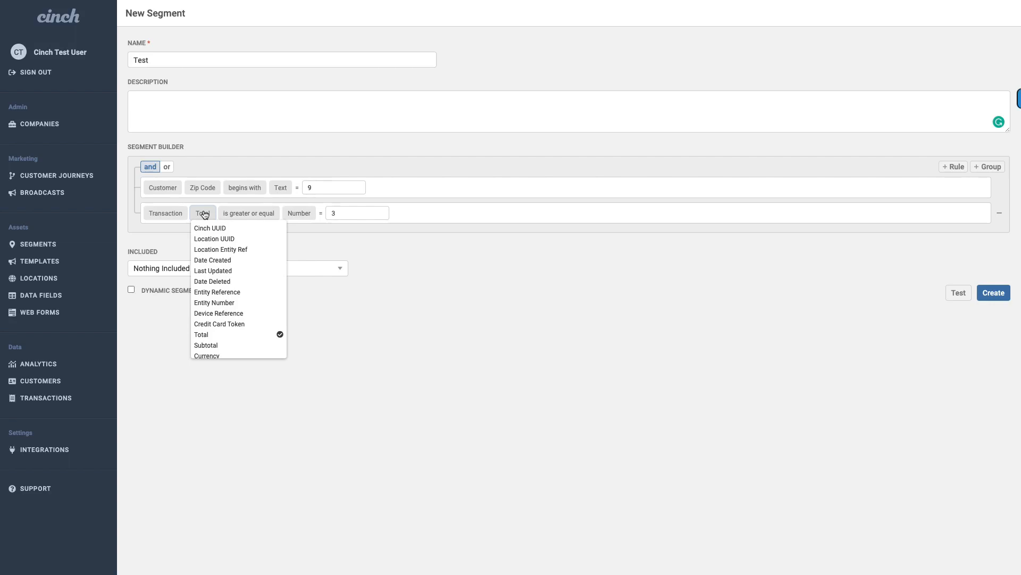
{"action": "scroll", "coordinate": [253, 267], "scroll_direction": "down", "scroll_amount": 2}
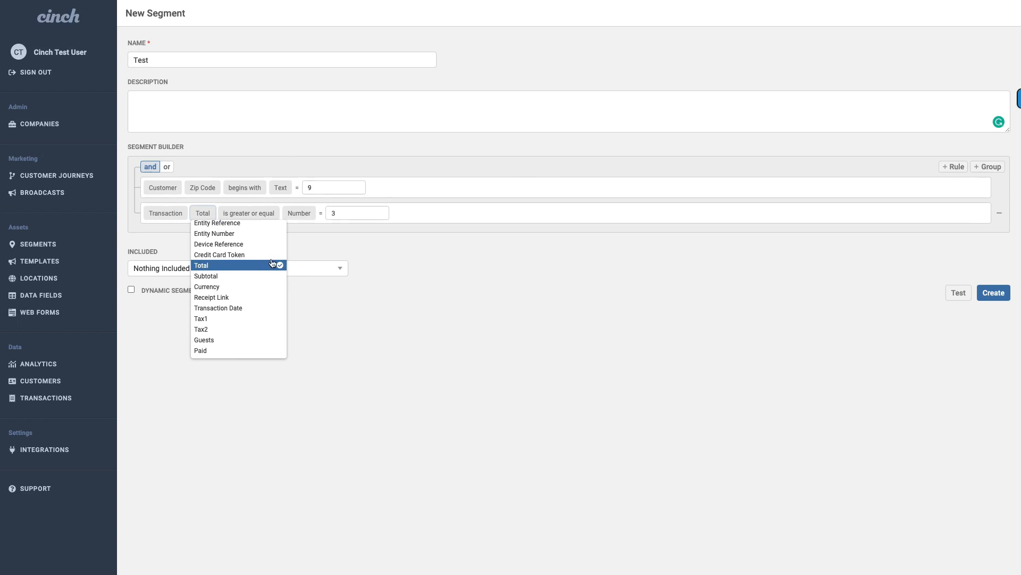
{"action": "left_click", "coordinate": [355, 214]}
{"action": "type", "text": "00"}
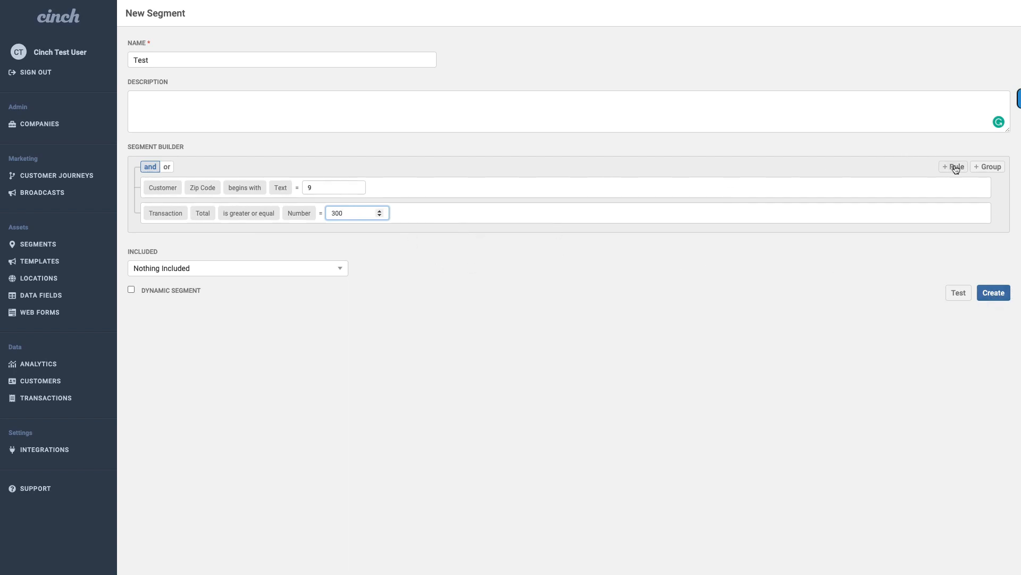
{"action": "left_click", "coordinate": [994, 294]}
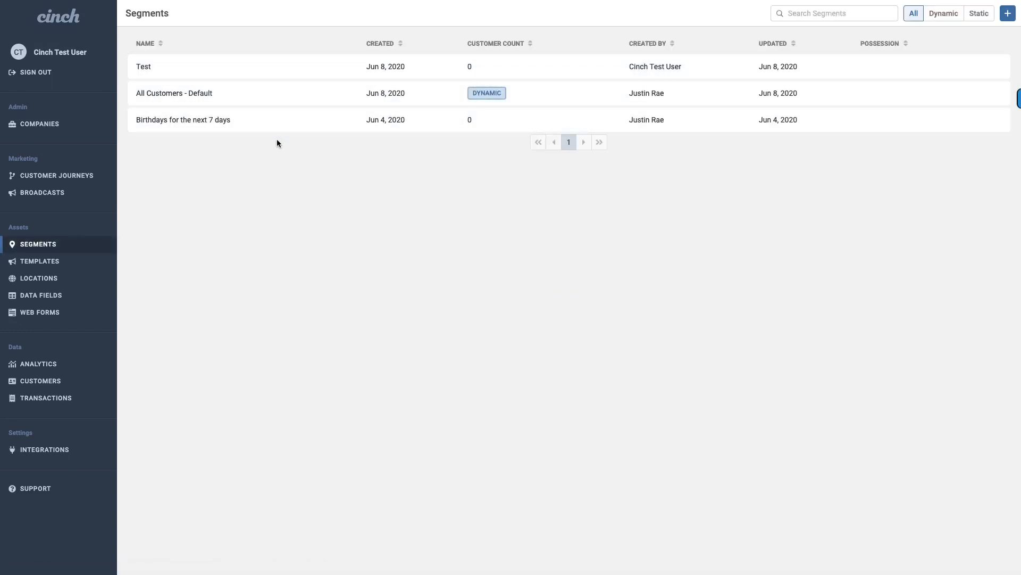
- Open the data fields and examine the fields available under Customer, Transaction and Transaction Detail
{"action": "left_click", "coordinate": [60, 296]}
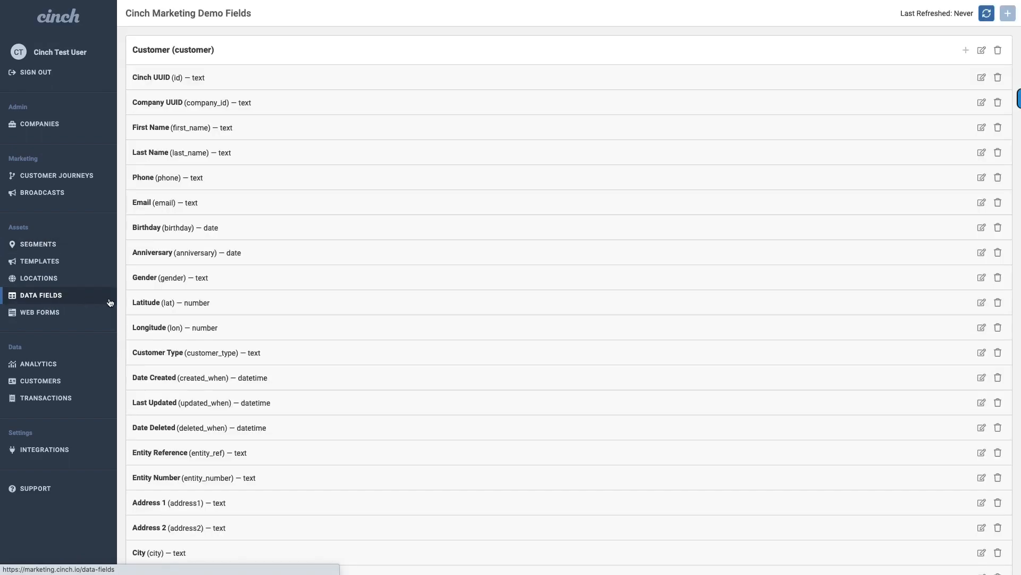
{"action": "scroll", "coordinate": [436, 273], "scroll_direction": "down", "scroll_amount": 11}
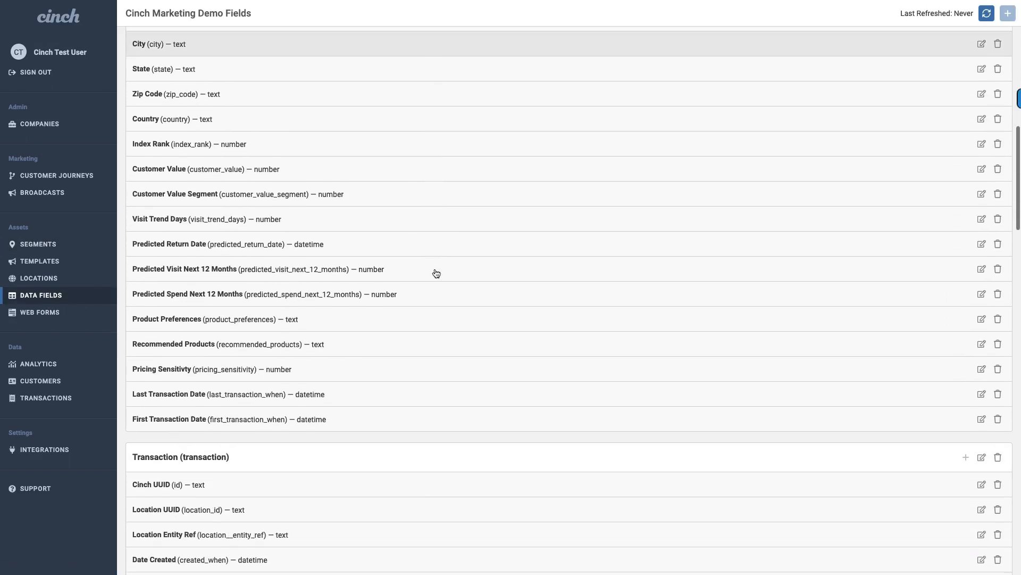
{"action": "scroll", "coordinate": [436, 273], "scroll_direction": "down", "scroll_amount": 13}
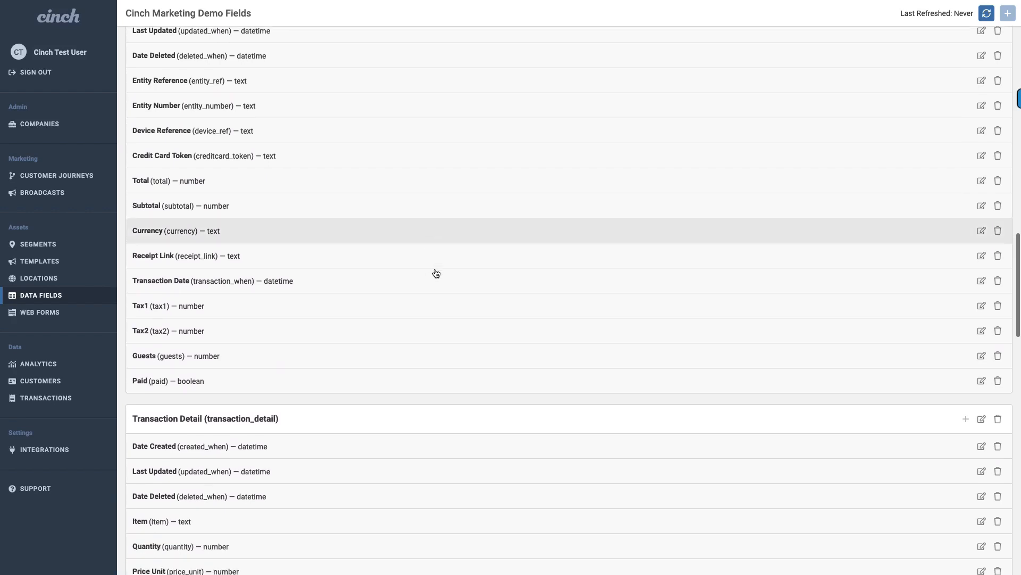
{"action": "scroll", "coordinate": [435, 272], "scroll_direction": "down", "scroll_amount": 4}
{"action": "scroll", "coordinate": [435, 273], "scroll_direction": "up", "scroll_amount": 20}
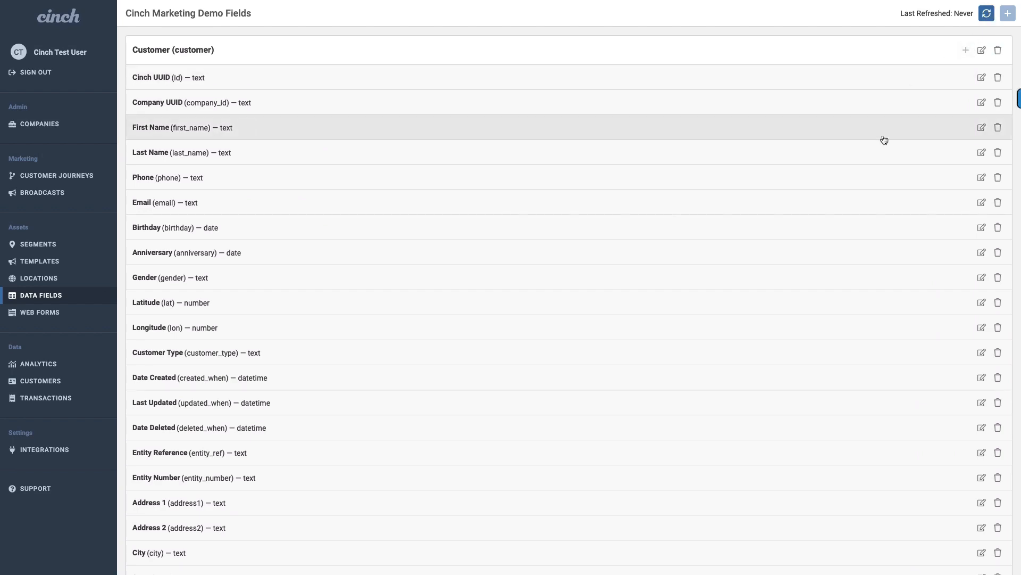
{"action": "scroll", "coordinate": [883, 136], "scroll_direction": "down", "scroll_amount": 10}
{"action": "scroll", "coordinate": [883, 136], "scroll_direction": "up", "scroll_amount": 10}
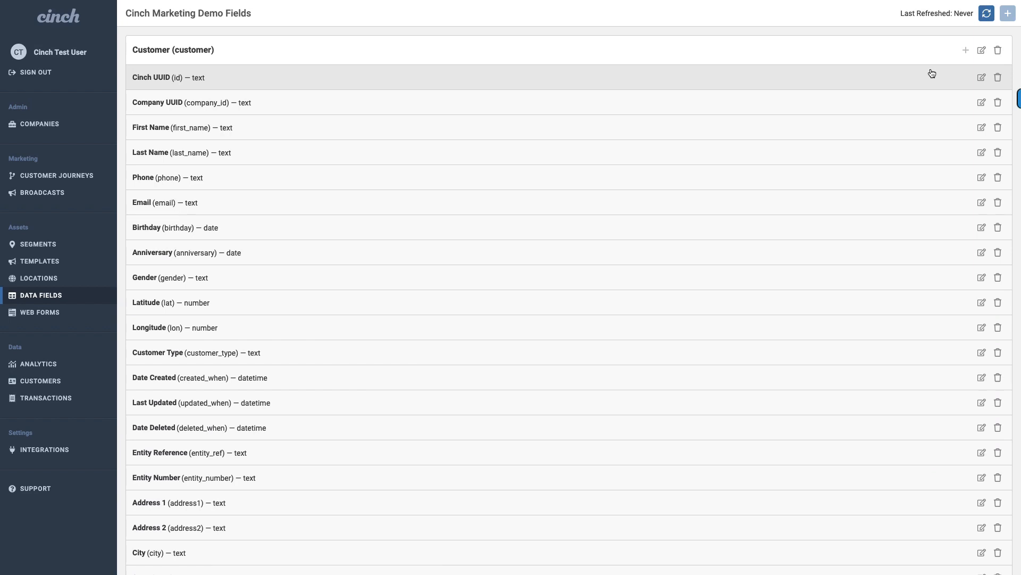
{"action": "left_click", "coordinate": [986, 15]}
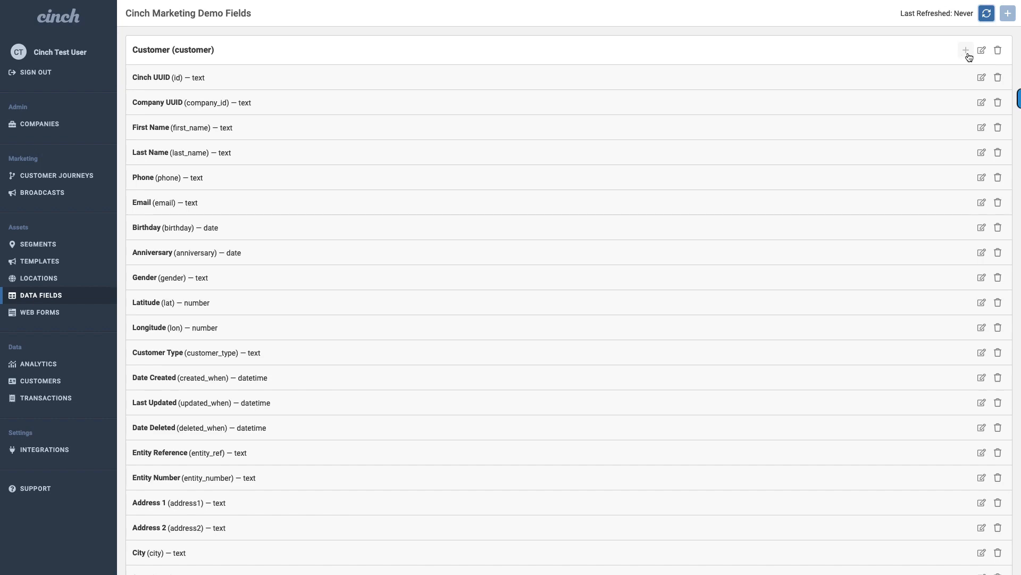
{"action": "scroll", "coordinate": [929, 195], "scroll_direction": "down", "scroll_amount": 8}
{"action": "scroll", "coordinate": [929, 195], "scroll_direction": "down", "scroll_amount": 10}
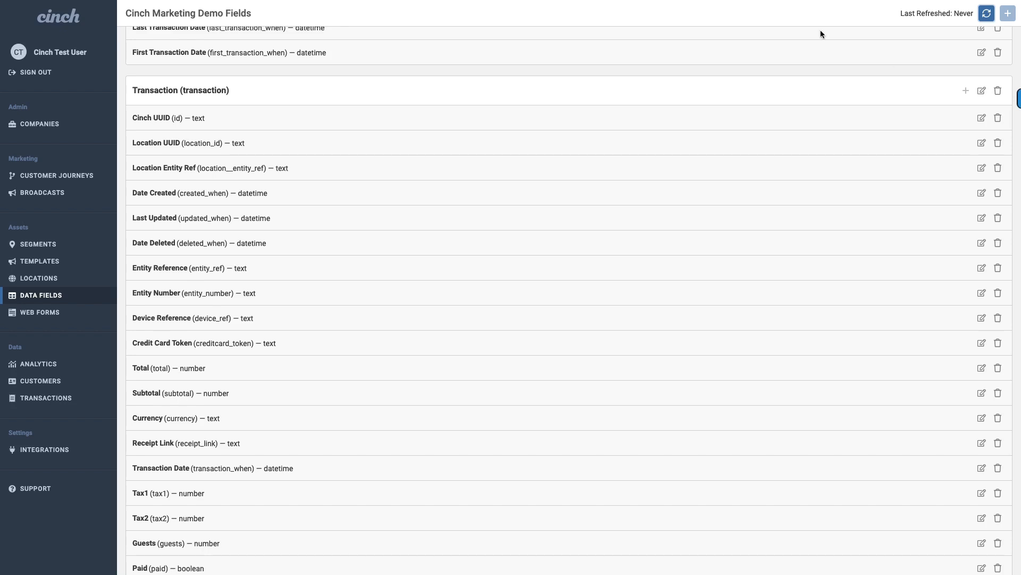
{"action": "scroll", "coordinate": [702, 127], "scroll_direction": "up", "scroll_amount": 1}
{"action": "scroll", "coordinate": [702, 130], "scroll_direction": "up", "scroll_amount": 15}
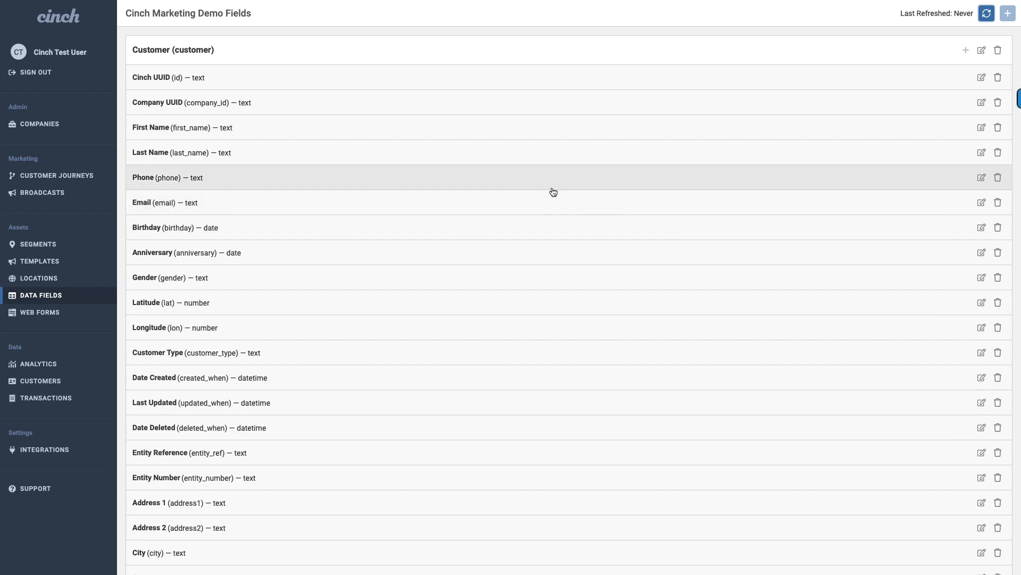
- Open the templates list, filter it to mail templates, and start creating a new template
{"action": "left_click", "coordinate": [113, 266]}
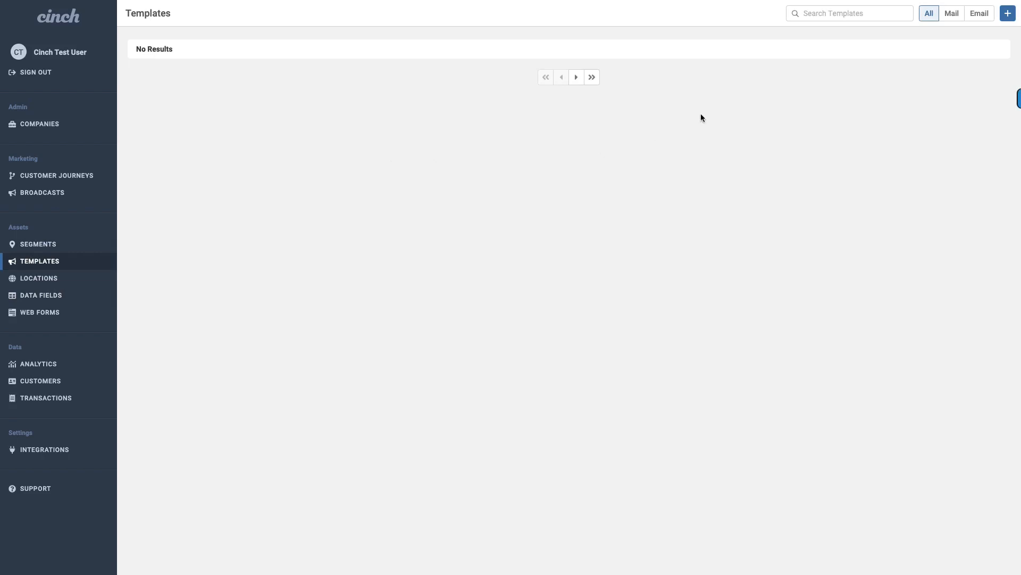
{"action": "left_click", "coordinate": [952, 13]}
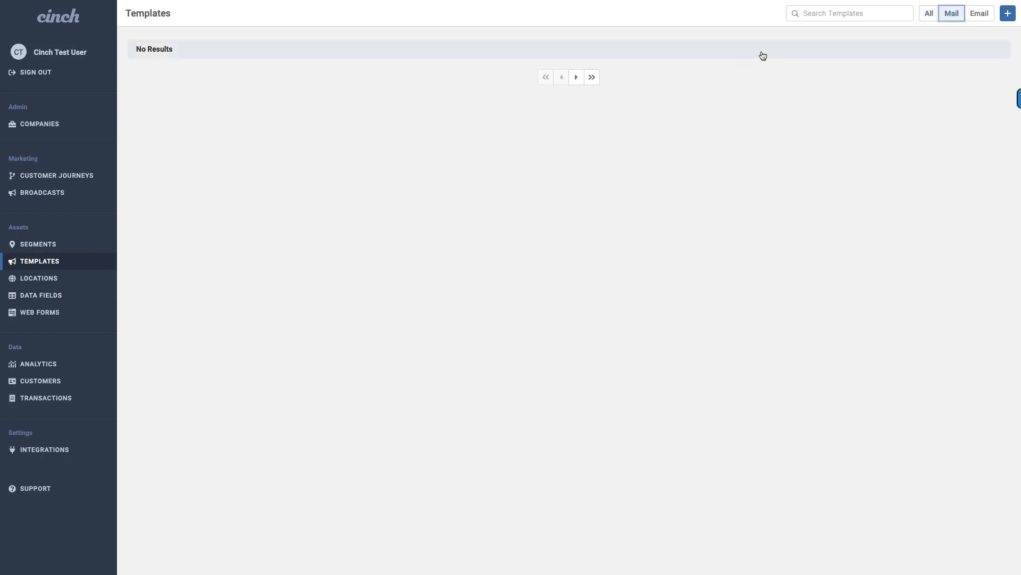
{"action": "left_click", "coordinate": [1008, 13]}
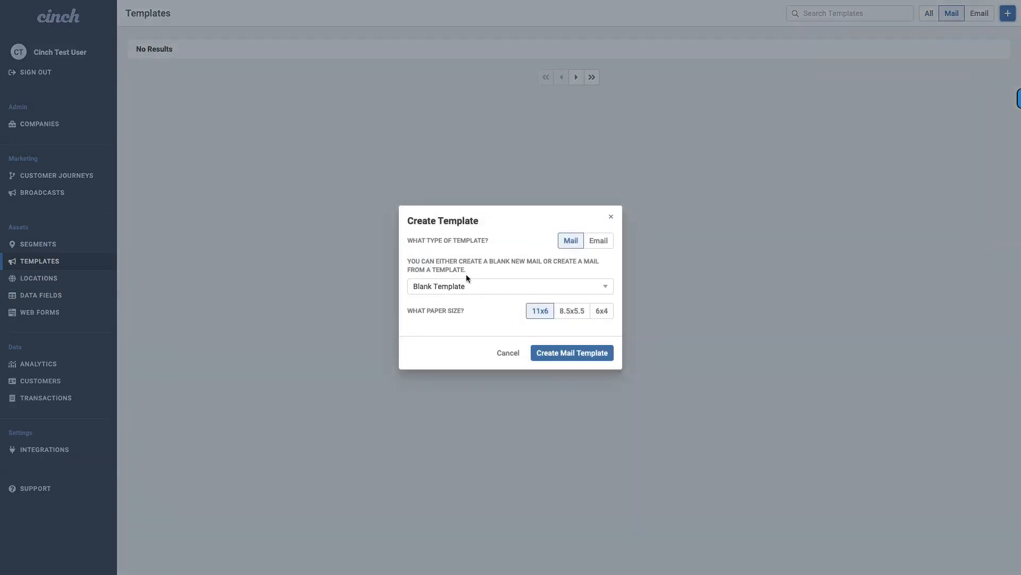
- Try the 8.5x5.5, 6x4 and 11x6 paper sizes for a mail template
{"action": "left_click", "coordinate": [574, 318]}
{"action": "left_click", "coordinate": [603, 314]}
{"action": "left_click", "coordinate": [532, 313]}
{"action": "left_click", "coordinate": [540, 286]}
- Switch the new template's type to Email and create it from the Blank Template
{"action": "left_click", "coordinate": [598, 240]}
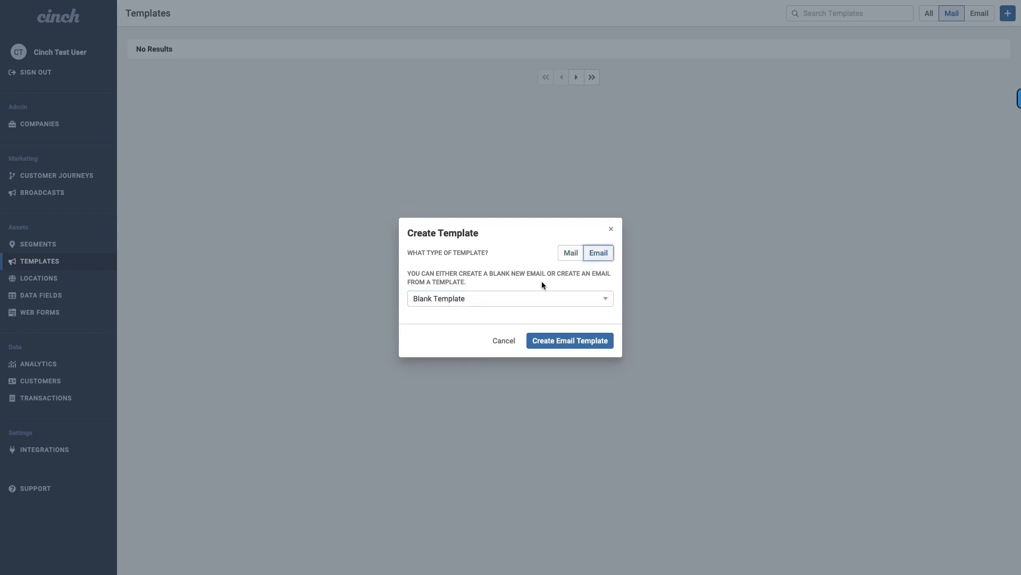
{"action": "left_click", "coordinate": [489, 301]}
{"action": "left_click", "coordinate": [532, 297]}
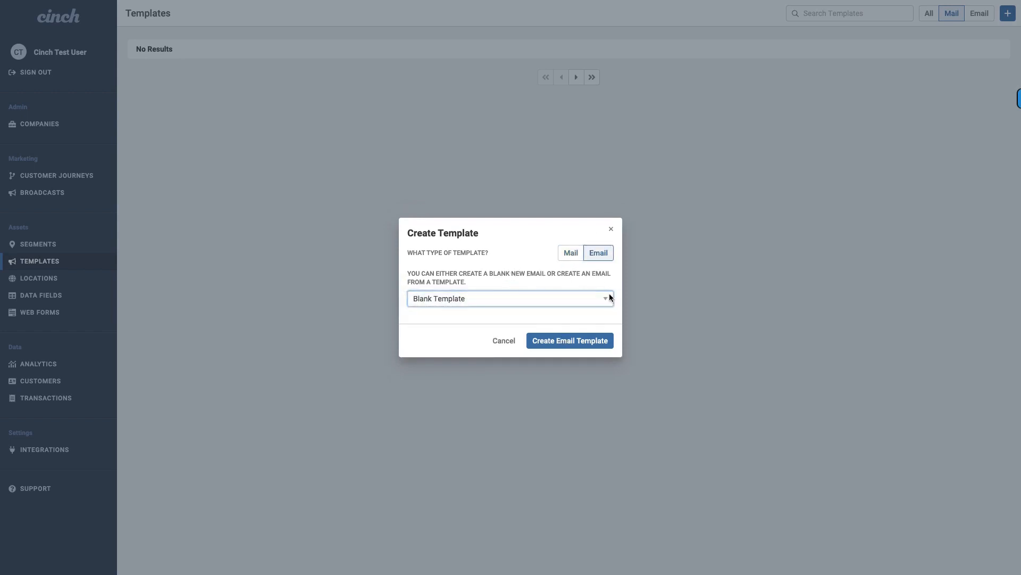
{"action": "left_click", "coordinate": [572, 342]}
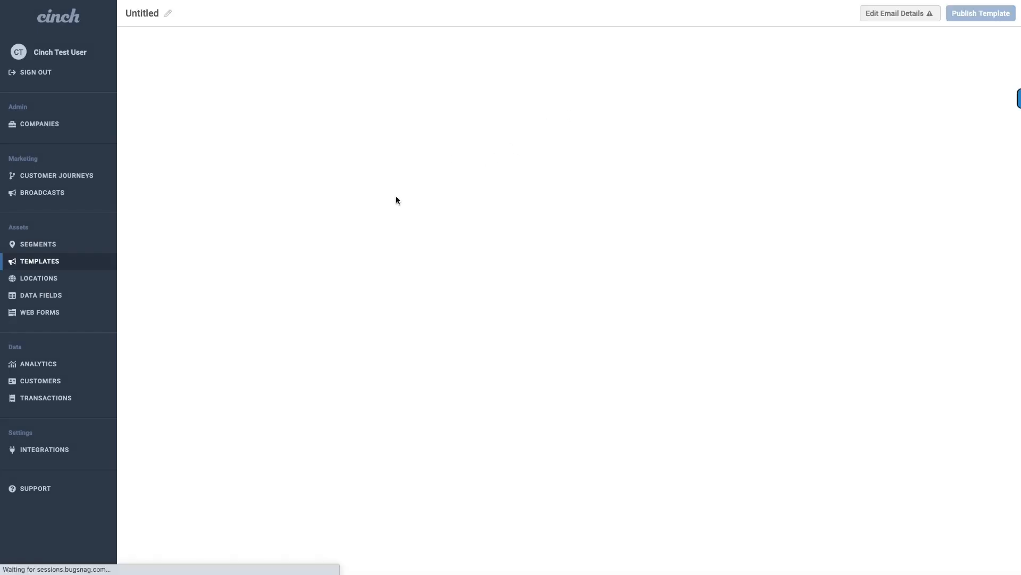
- Look at the company's locations list and its web forms list
{"action": "left_click", "coordinate": [44, 281]}
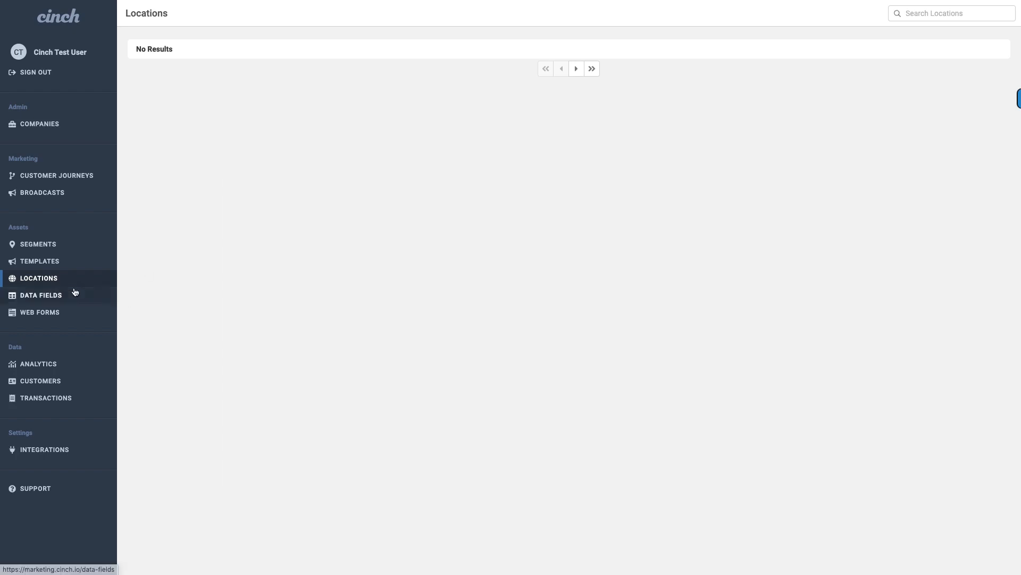
{"action": "left_click", "coordinate": [52, 315]}
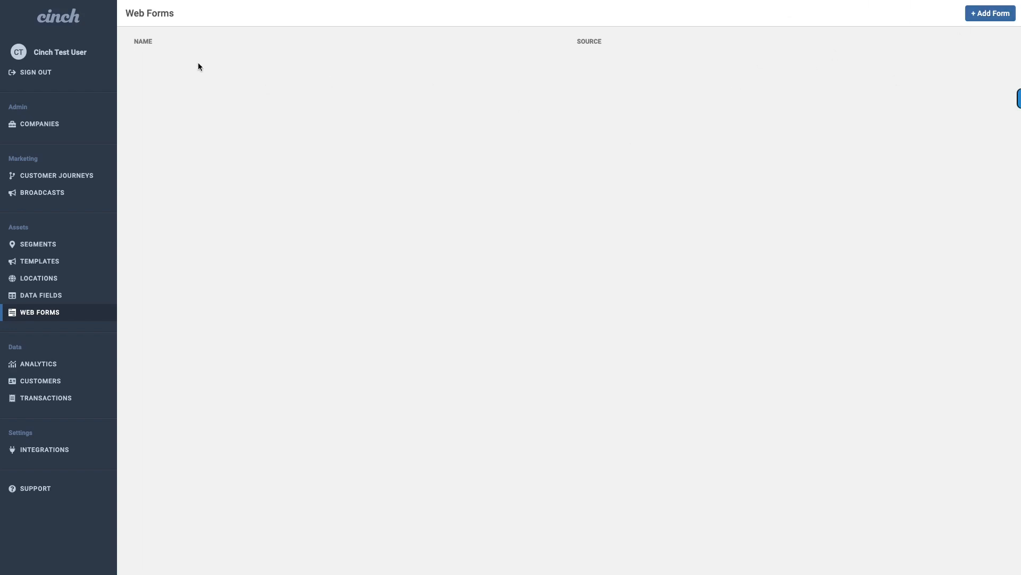
- Open the analytics and review the list of available reports without switching from Mailers: Responses
{"action": "left_click", "coordinate": [41, 365]}
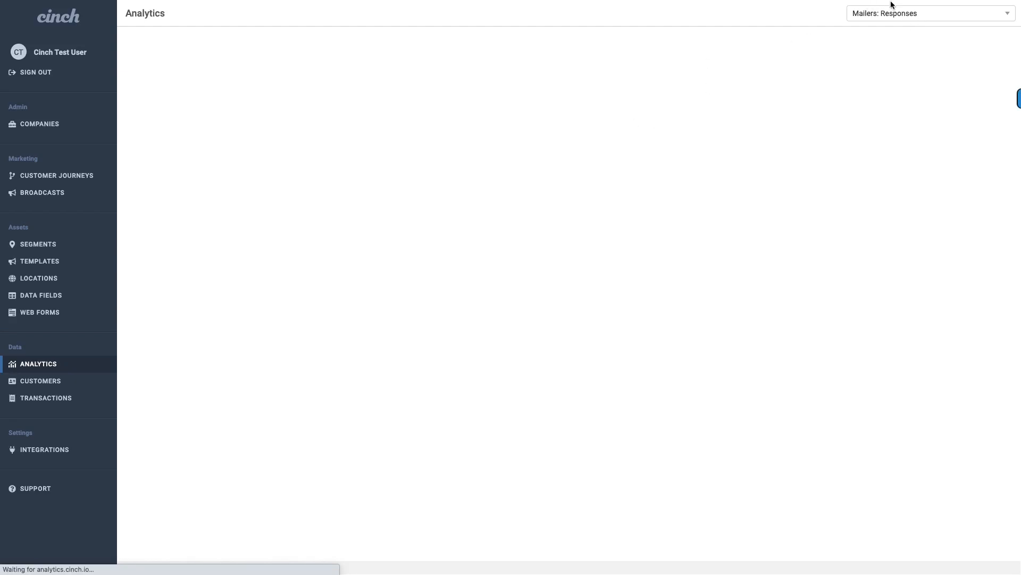
{"action": "left_click", "coordinate": [910, 14]}
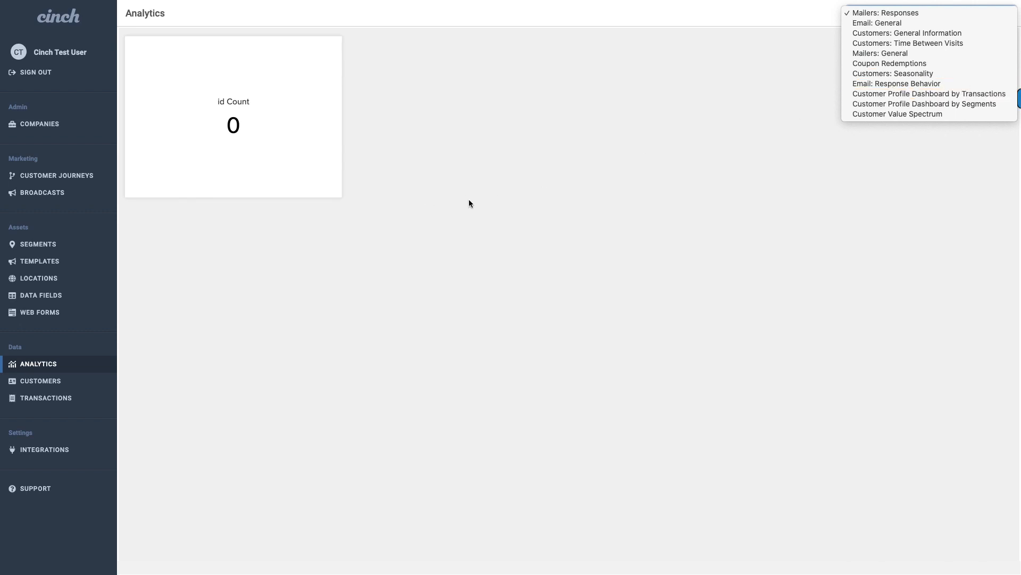
{"action": "left_click", "coordinate": [233, 328]}
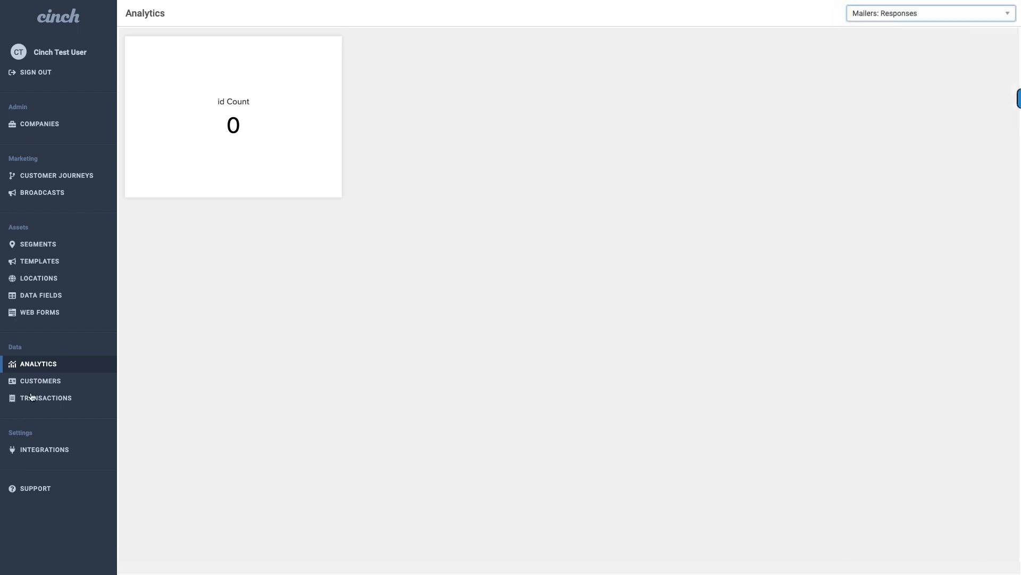
- Look over the customer and transaction record lists, ending on the integrations settings
{"action": "left_click", "coordinate": [49, 385]}
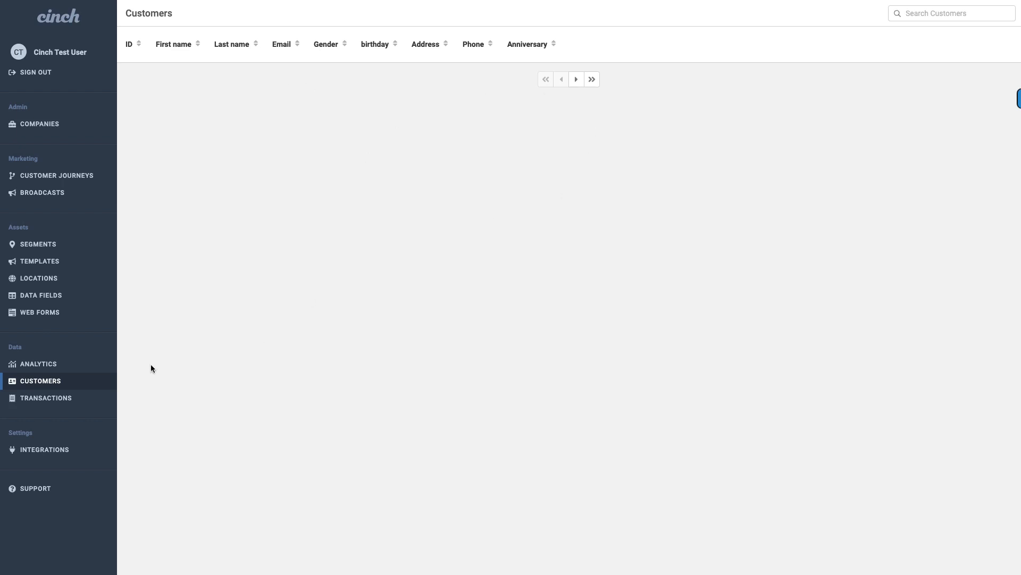
{"action": "left_click", "coordinate": [50, 397]}
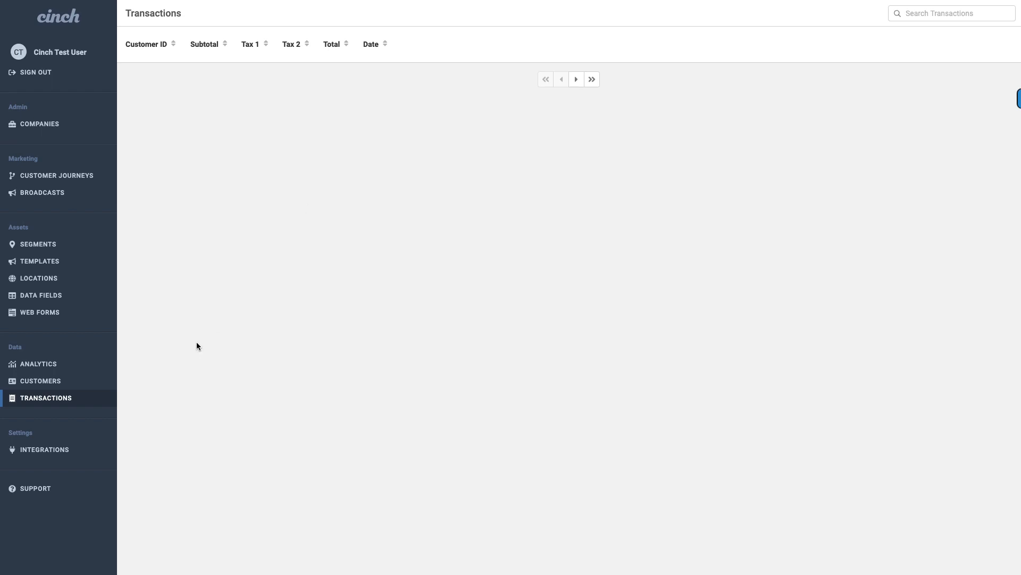
{"action": "left_click", "coordinate": [53, 452]}
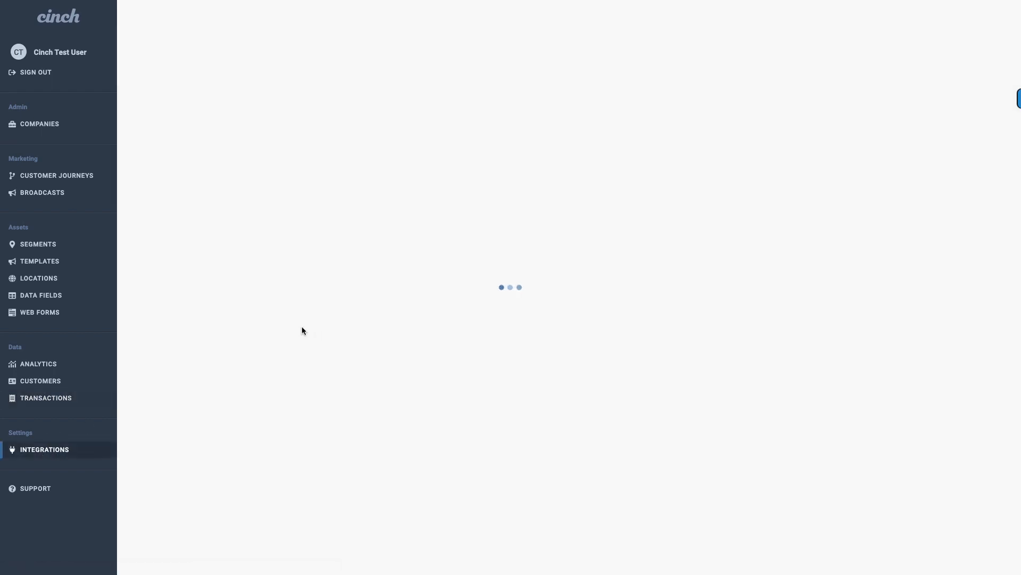